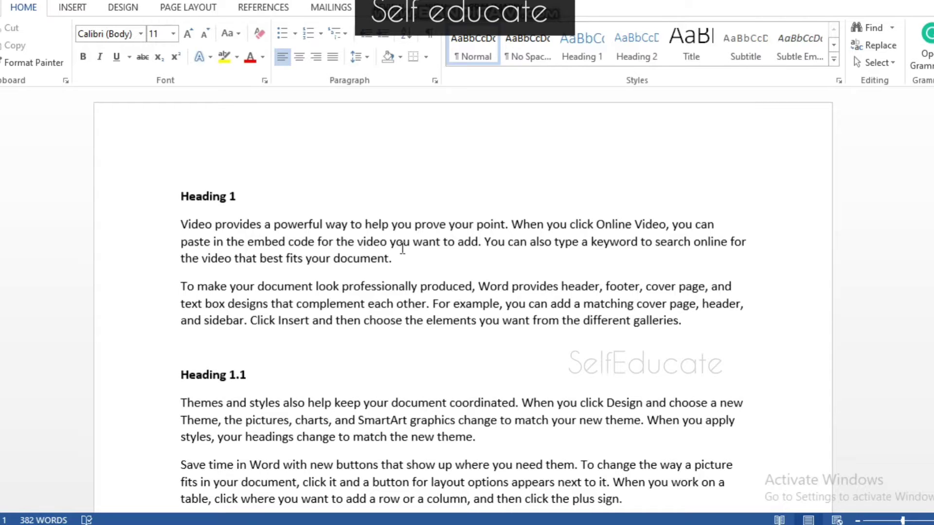
Select the 'Heading 1' line and apply the built-in Heading 1 style from the gallery
scroll(365, 273, "down", 5)
scroll(364, 266, "down", 8)
scroll(388, 278, "up", 10)
scroll(386, 283, "up", 3)
scroll(156, 266, "down", 2)
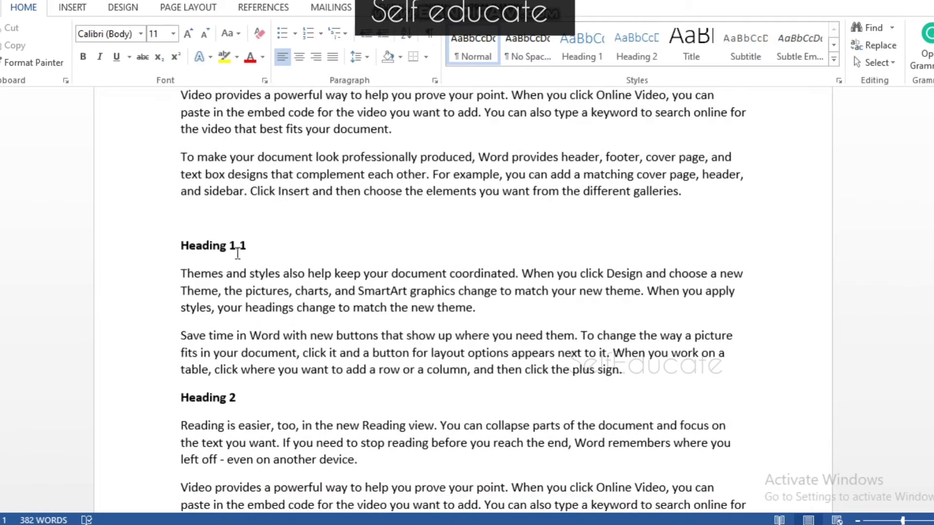
scroll(256, 254, "up", 2)
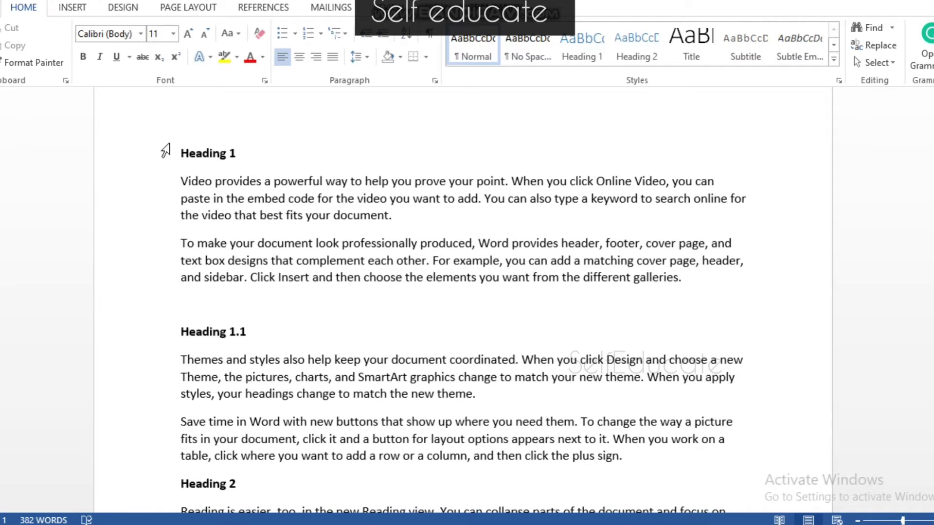
scroll(232, 161, "down", 2)
scroll(232, 213, "down", 3)
scroll(269, 307, "down", 3)
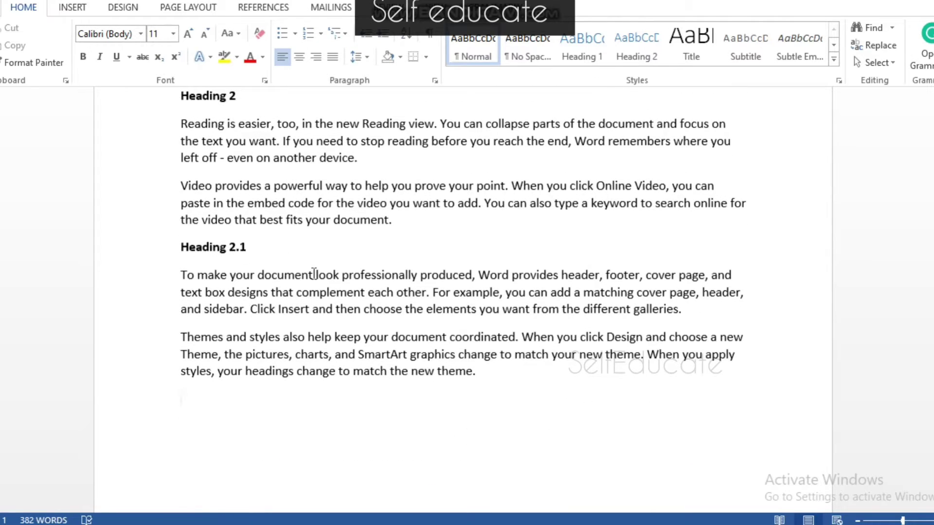
scroll(457, 278, "up", 5)
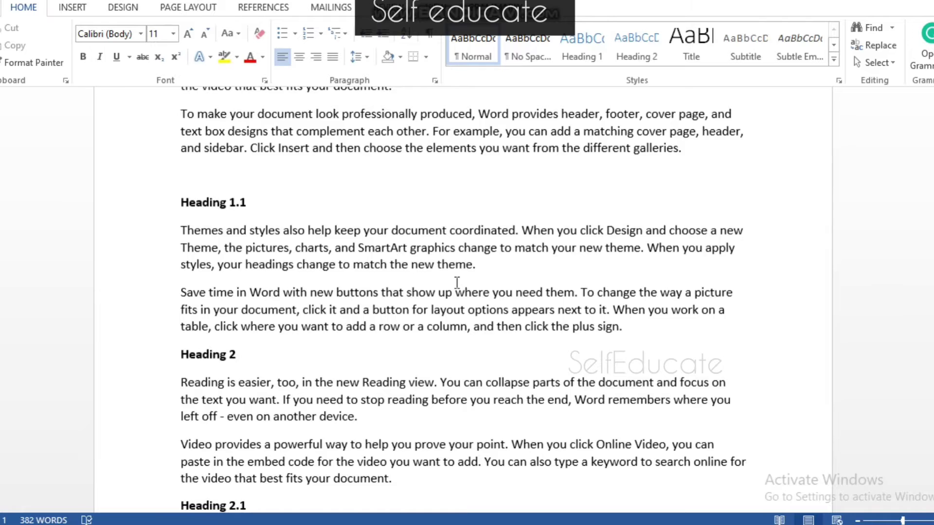
scroll(458, 282, "up", 3)
scroll(376, 210, "up", 1)
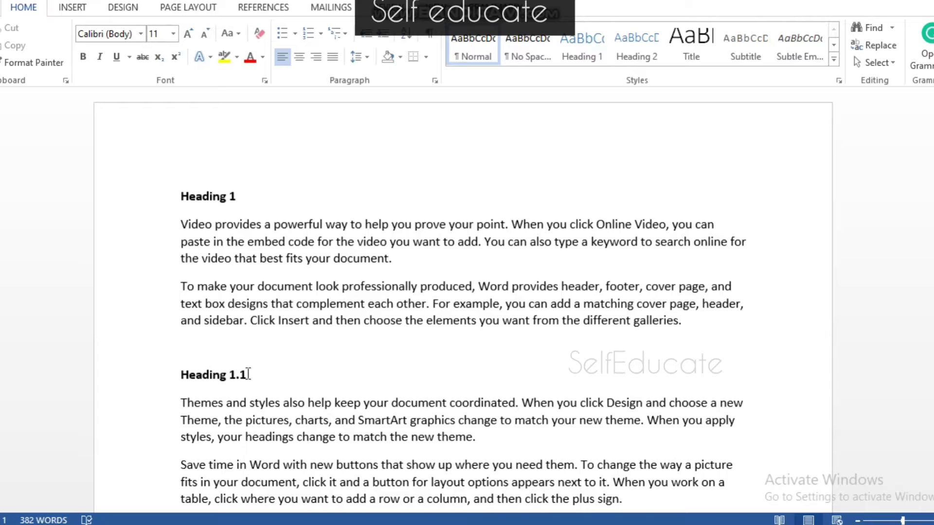
left_click(163, 198)
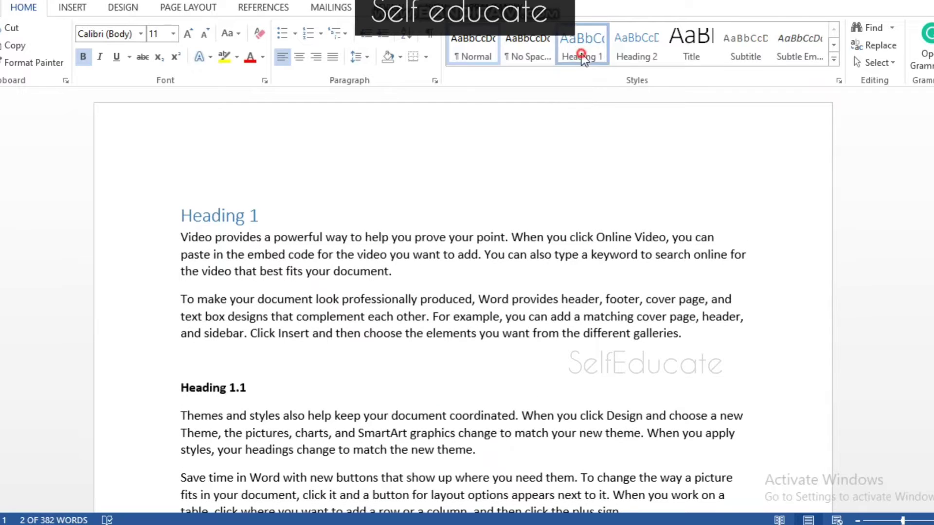
left_click(582, 53)
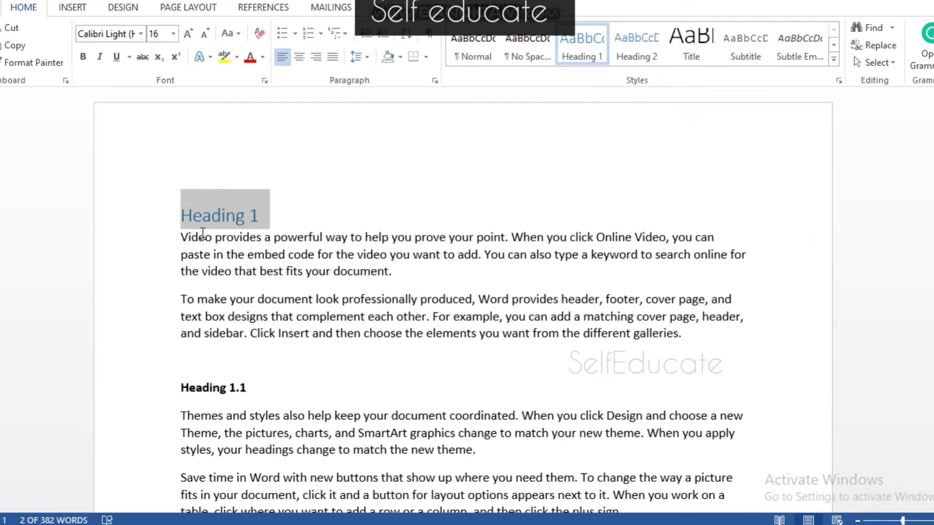
Modify the Heading 1 style to Times New Roman, 14 pt, bold, Automatic colour, justified
right_click(576, 36)
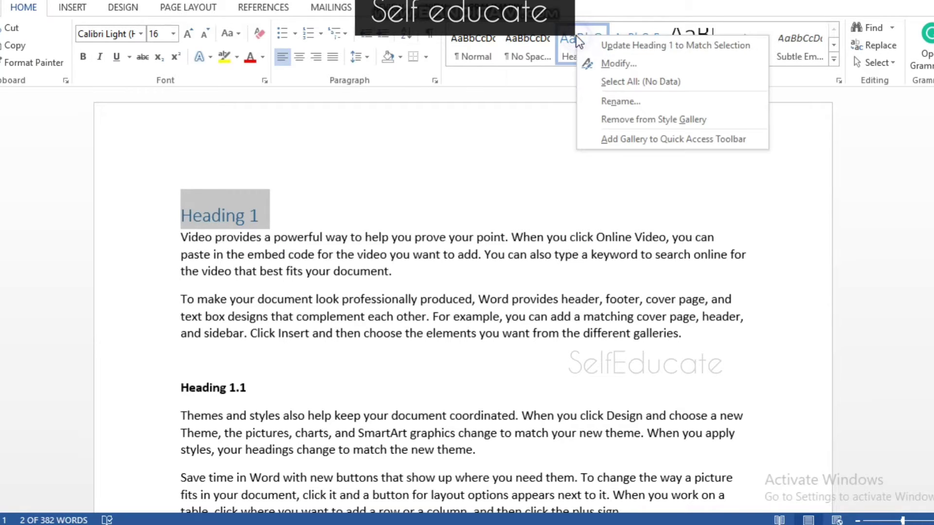
left_click(597, 63)
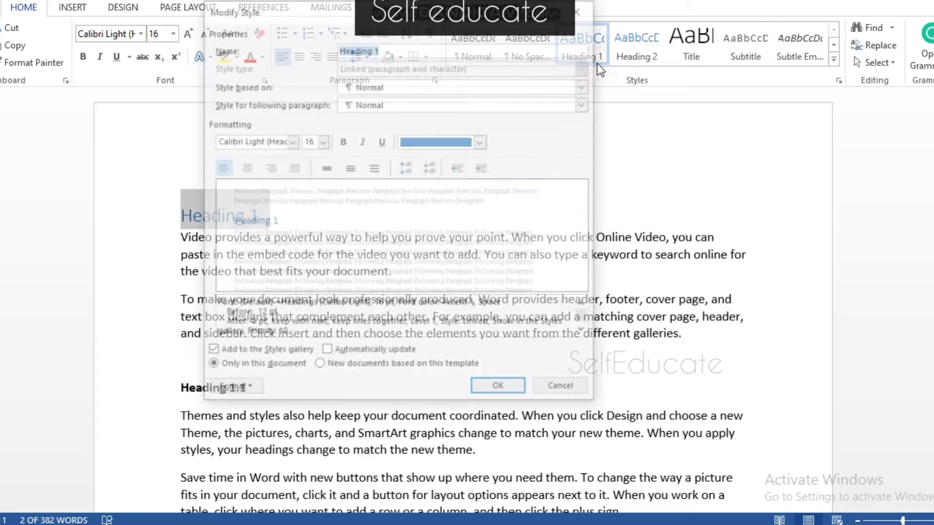
left_click_drag(385, 15, 425, 40)
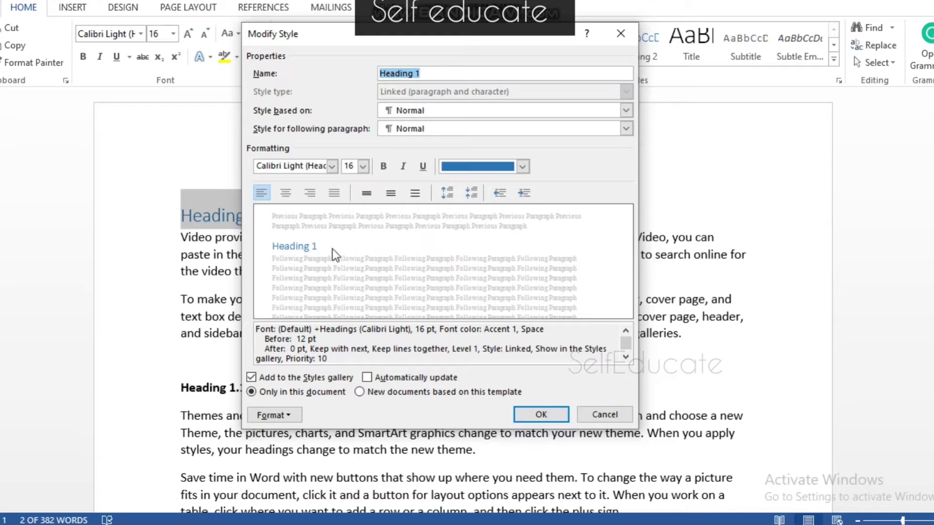
left_click(332, 166)
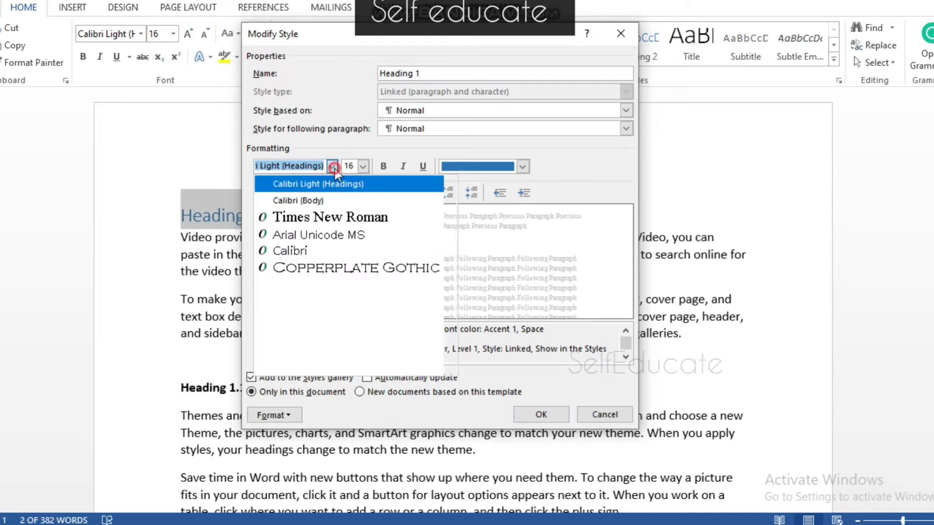
left_click(334, 212)
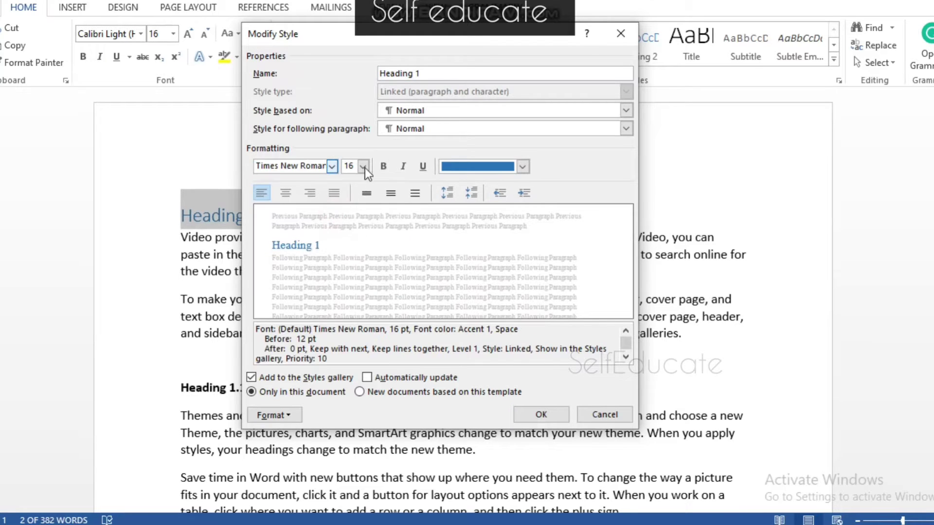
left_click(364, 167)
left_click(347, 230)
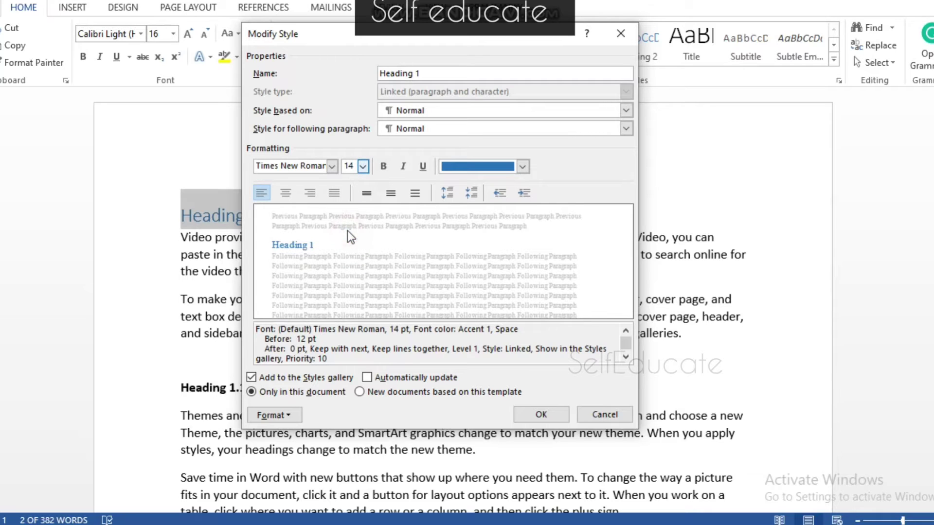
left_click(385, 167)
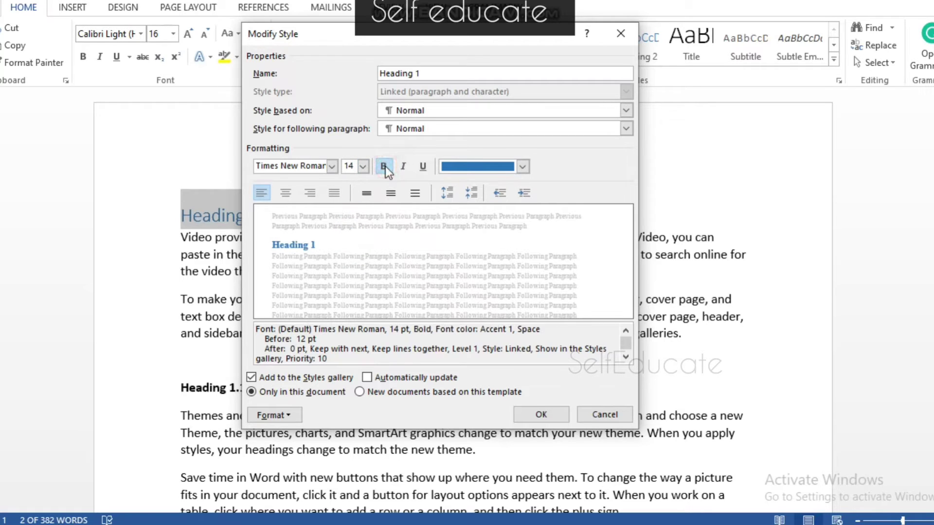
left_click(520, 169)
left_click(510, 182)
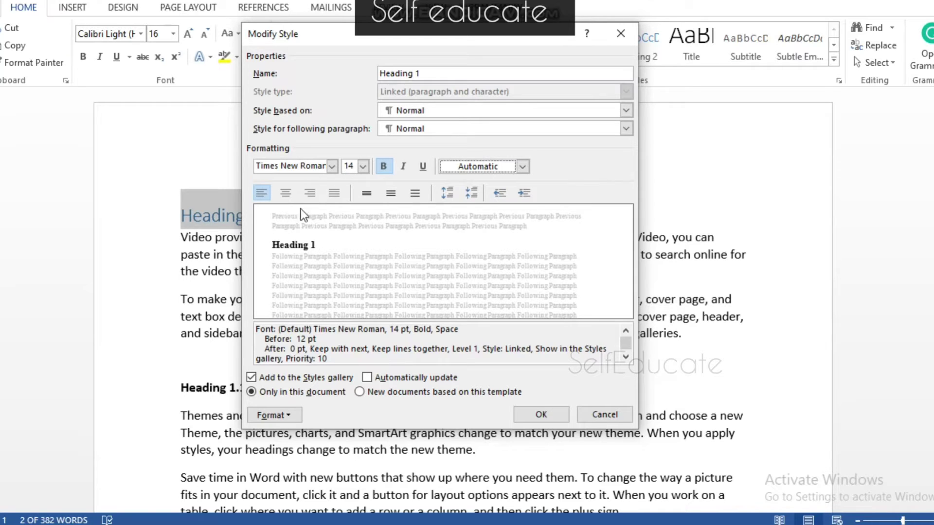
left_click(333, 193)
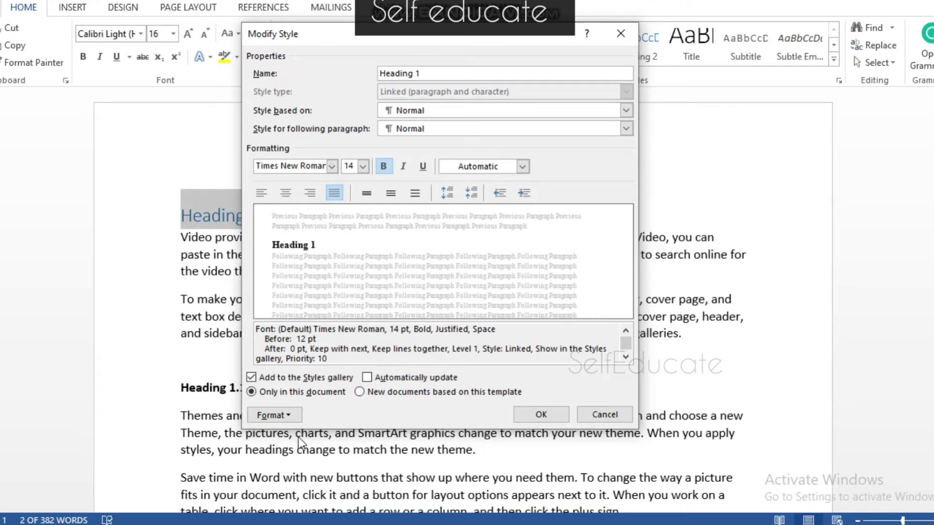
left_click(285, 413)
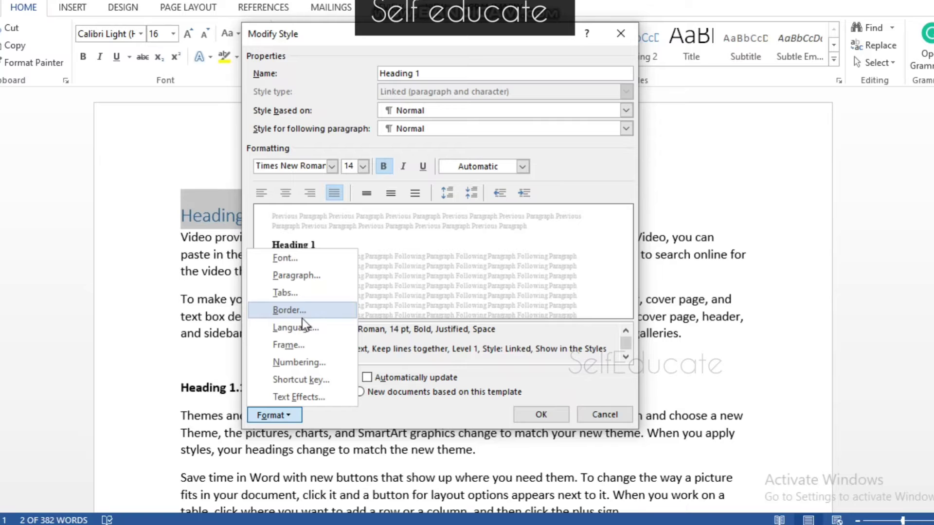
Set the Heading 1 style's paragraph line spacing to 1.5 lines, keeping Justified alignment
left_click(303, 276)
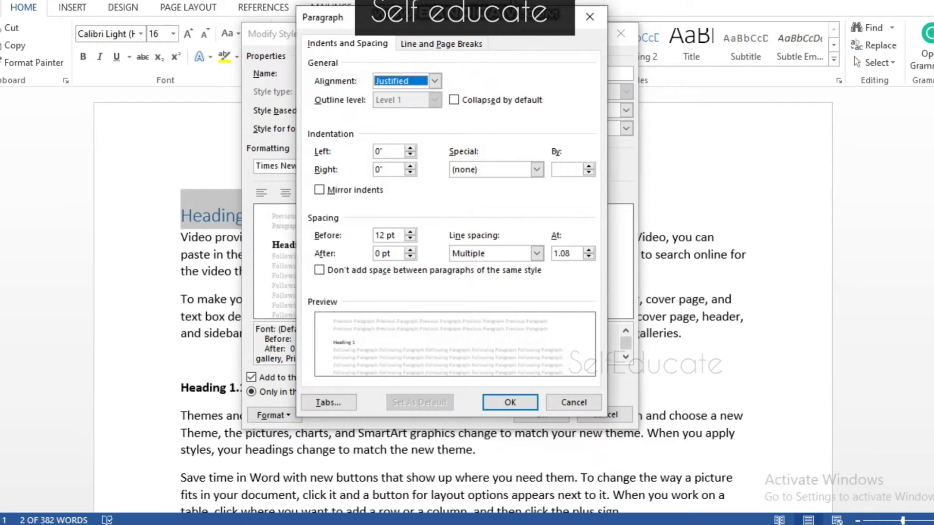
left_click_drag(505, 18, 511, 39)
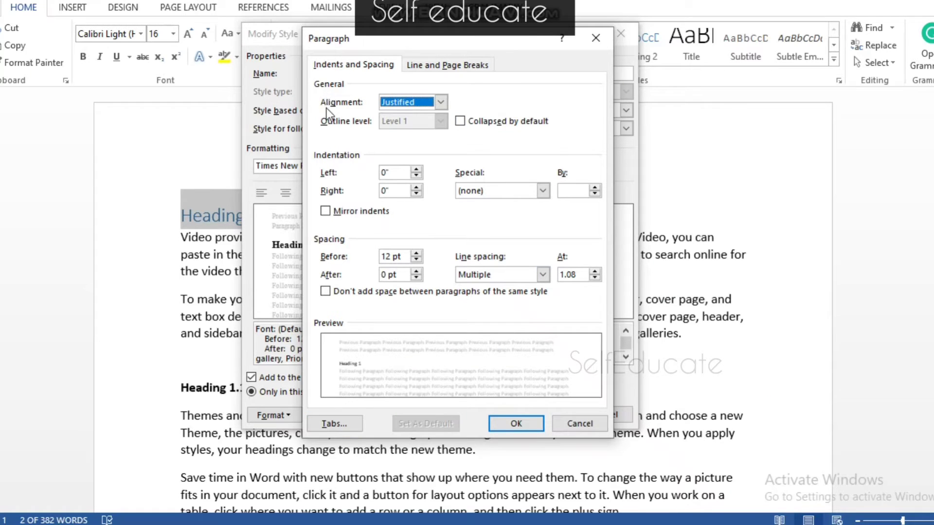
left_click(440, 101)
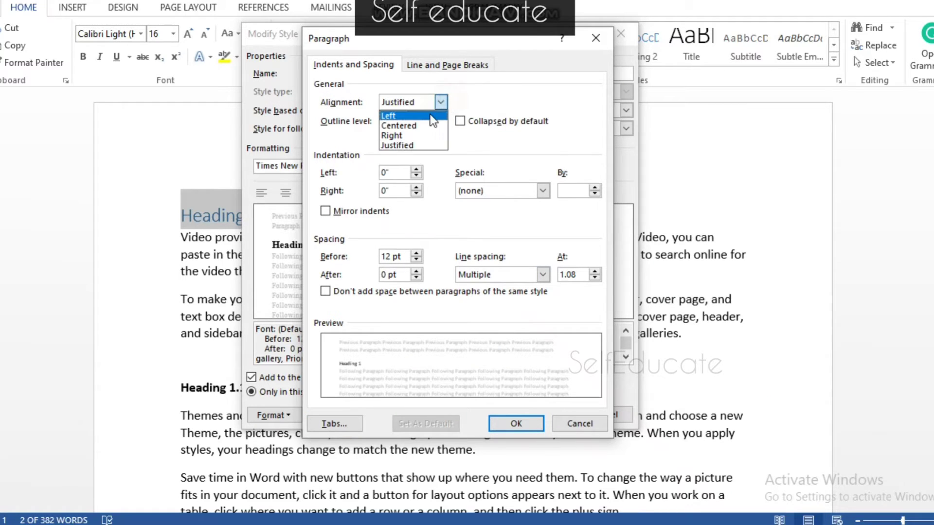
left_click(426, 145)
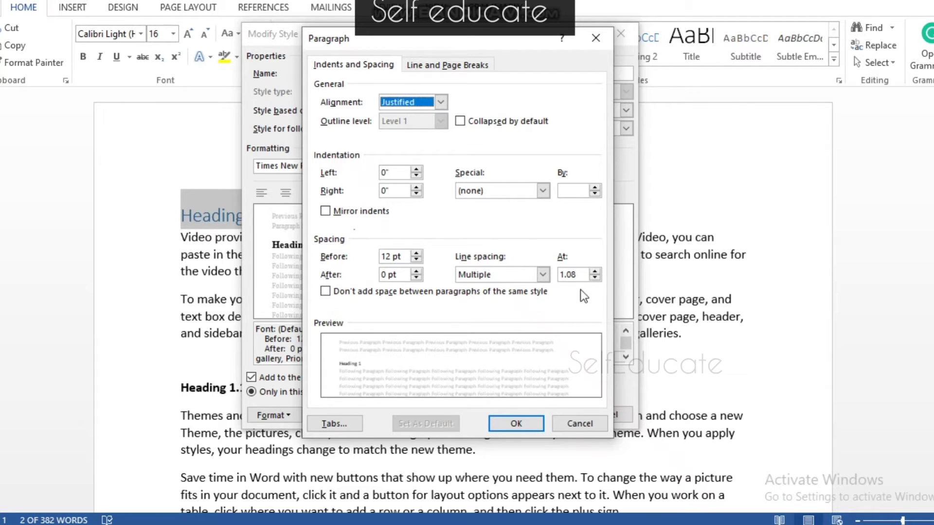
left_click(547, 273)
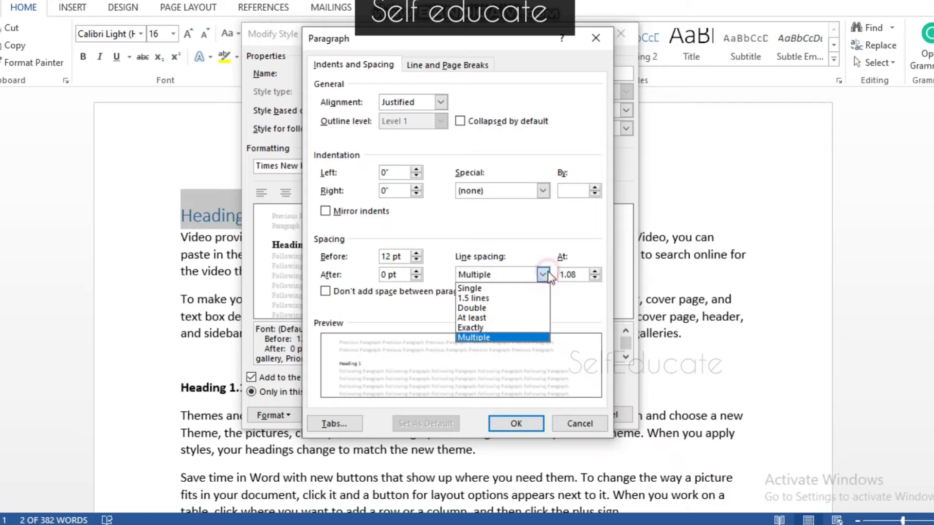
left_click(485, 299)
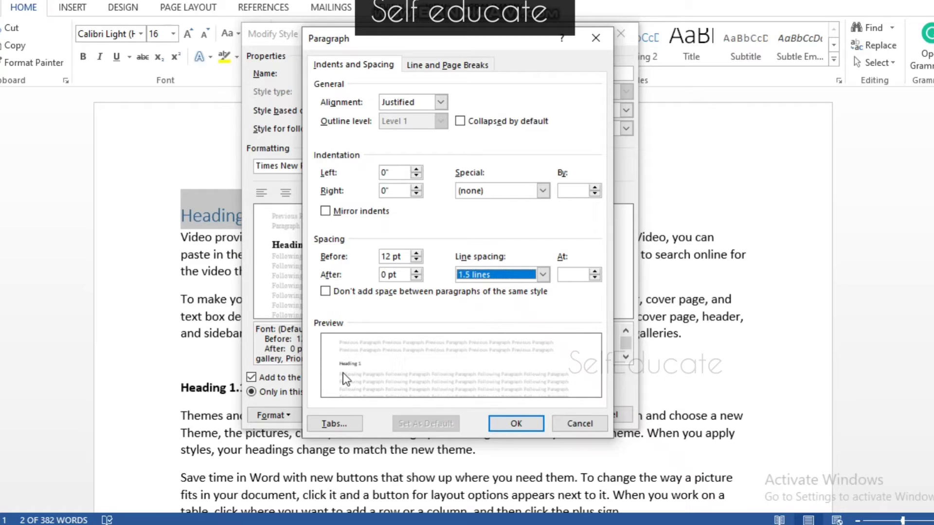
left_click(512, 427)
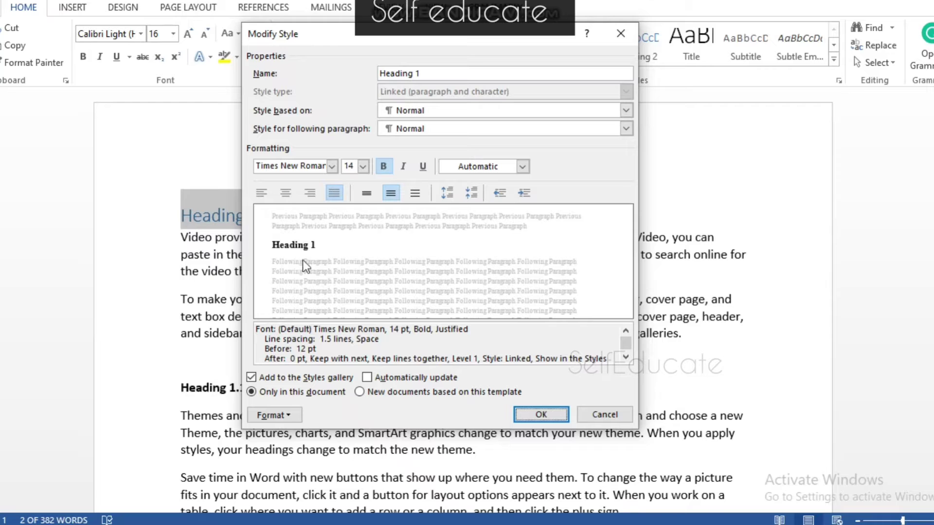
Add a 1½ pt Automatic-colour bottom border to the Heading 1 style and save it
left_click(273, 415)
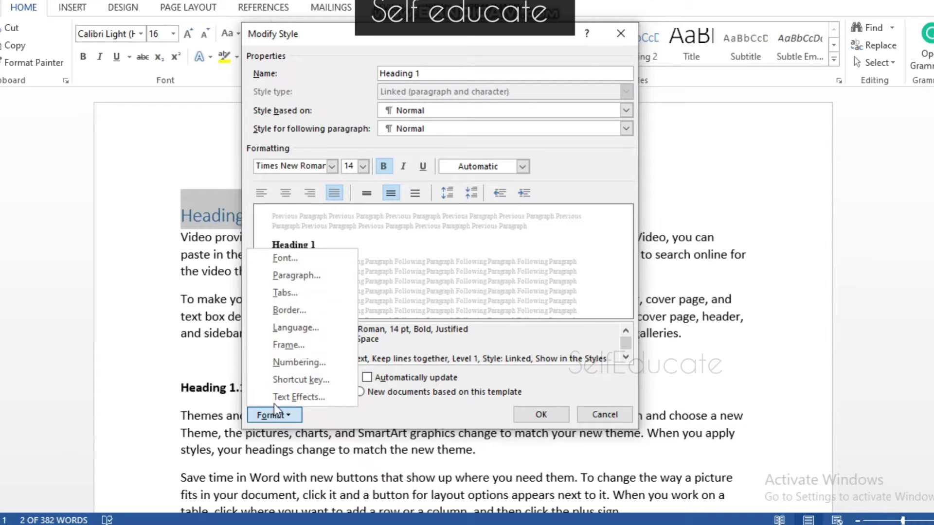
left_click(288, 310)
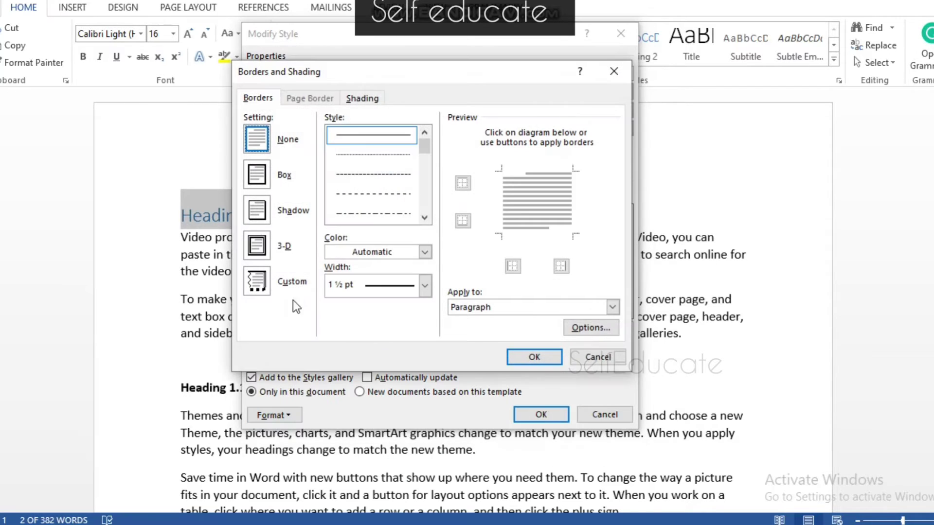
left_click_drag(372, 75, 396, 97)
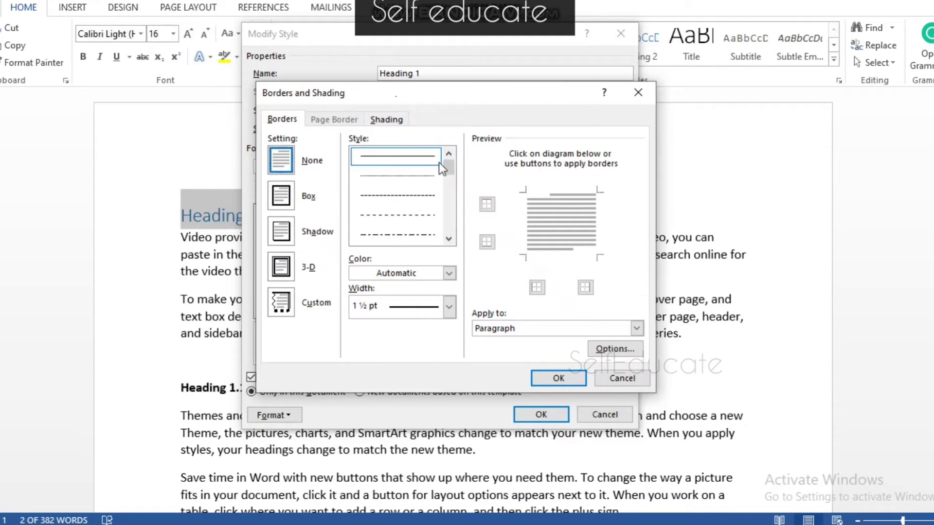
mouse_move(453, 168)
left_mouse_down()
mouse_move(450, 180)
mouse_move(451, 162)
left_mouse_up()
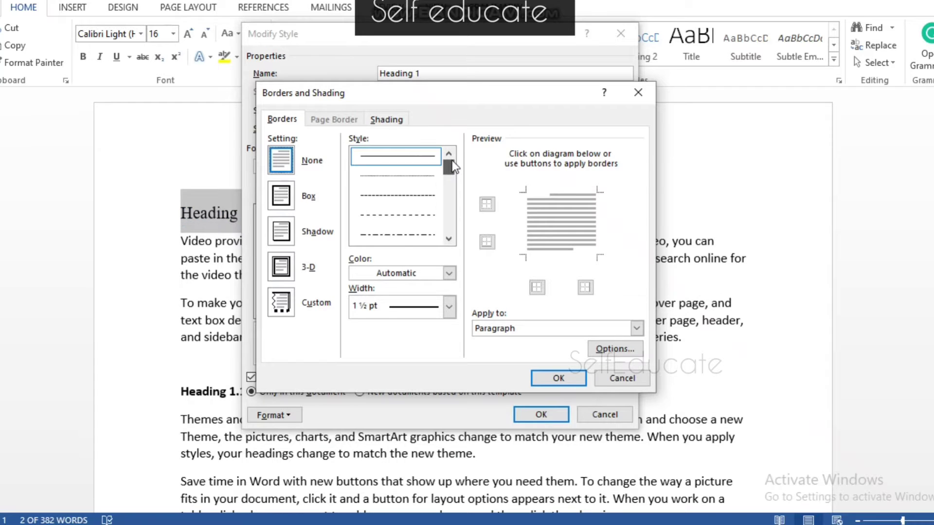
left_click(450, 274)
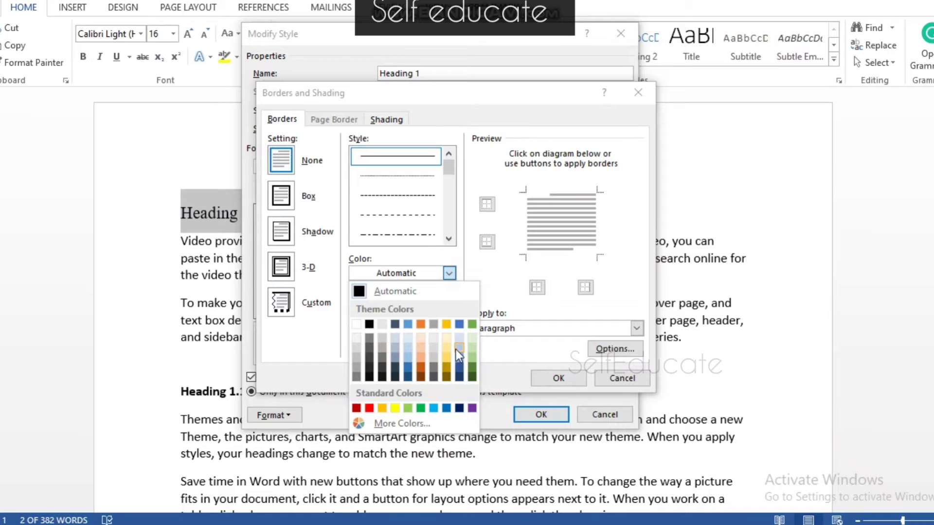
left_click(422, 290)
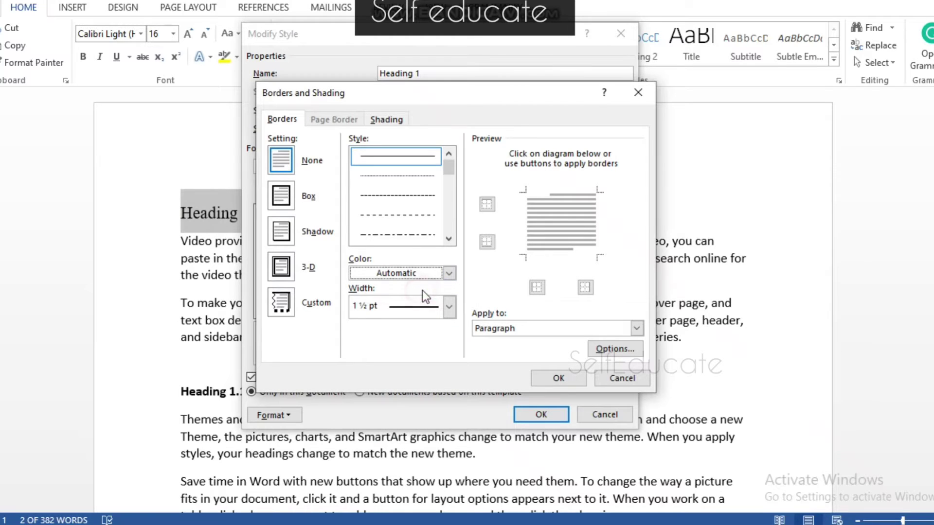
left_click(451, 304)
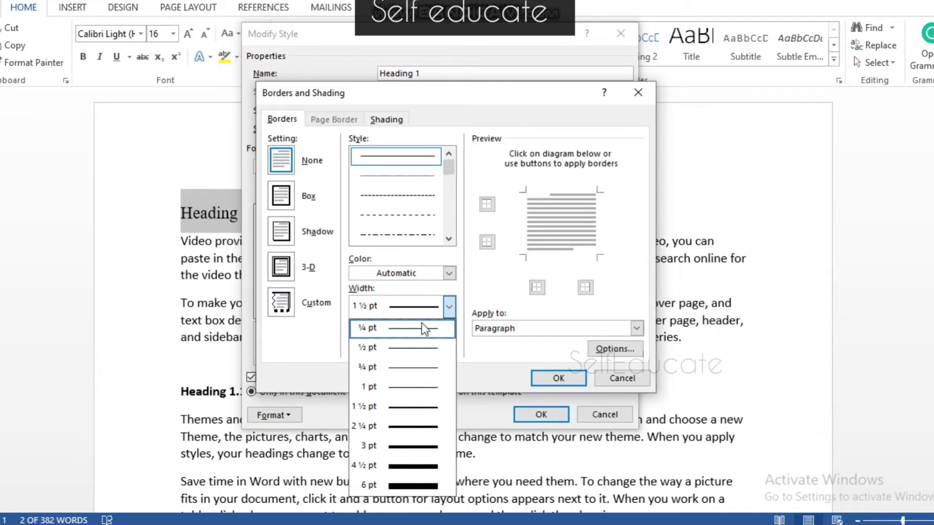
left_click(399, 411)
left_click(562, 263)
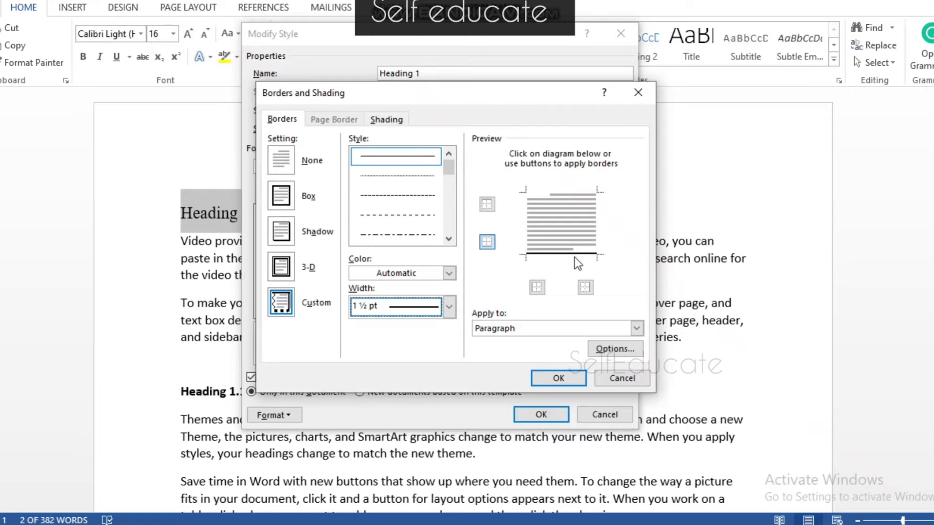
left_click(567, 381)
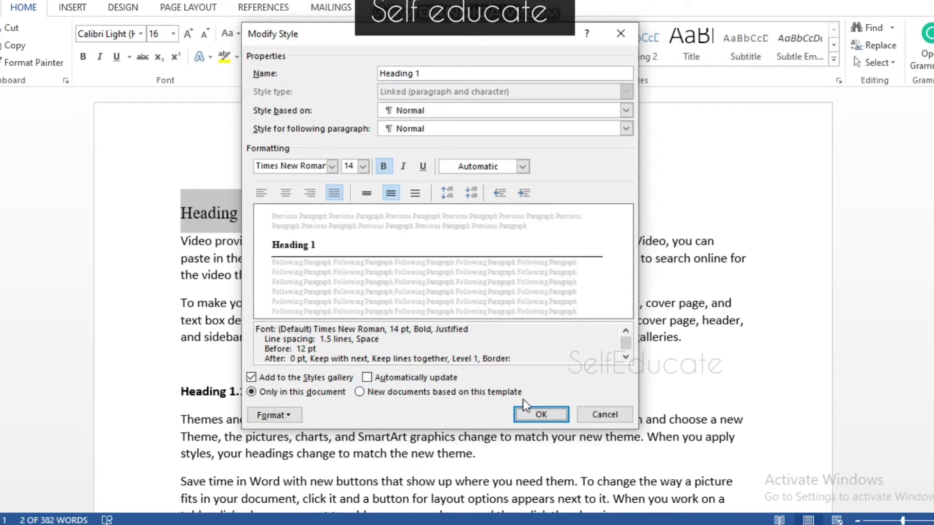
left_click(557, 416)
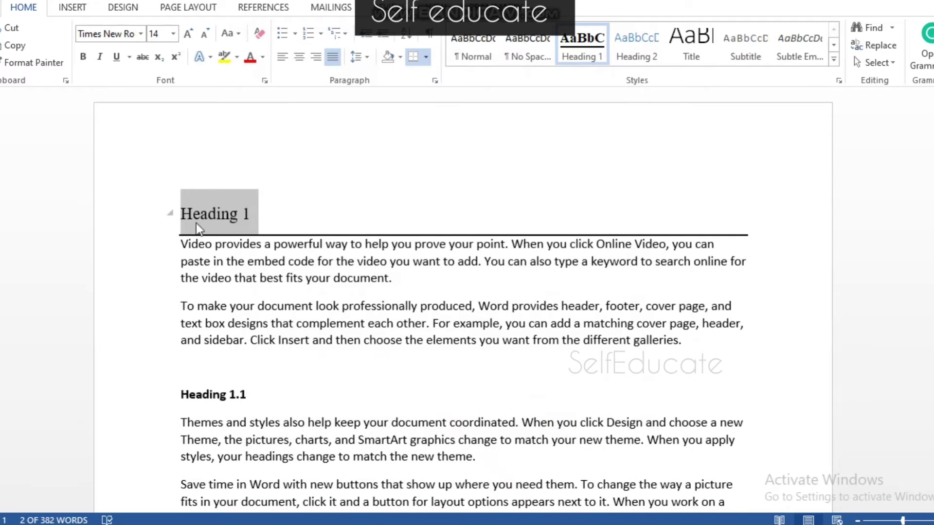
Reapply the updated Heading 1 style to the 'Heading 1' line
left_click(348, 210)
triple_click(349, 211)
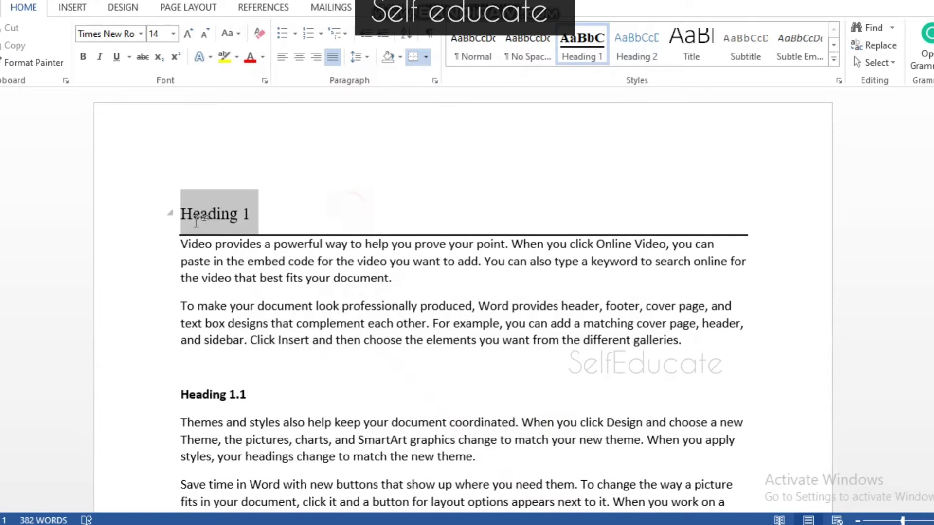
left_click(576, 45)
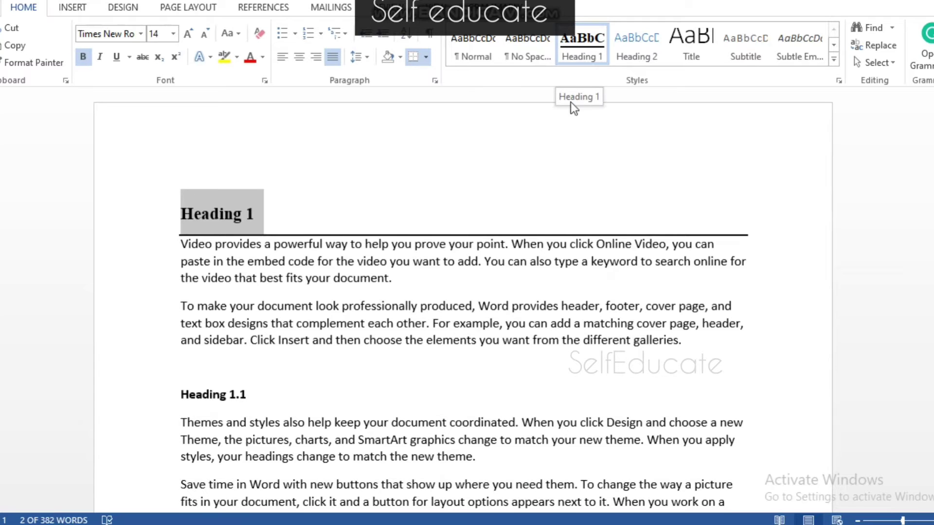
scroll(344, 255, "down", 2)
scroll(345, 255, "down", 1)
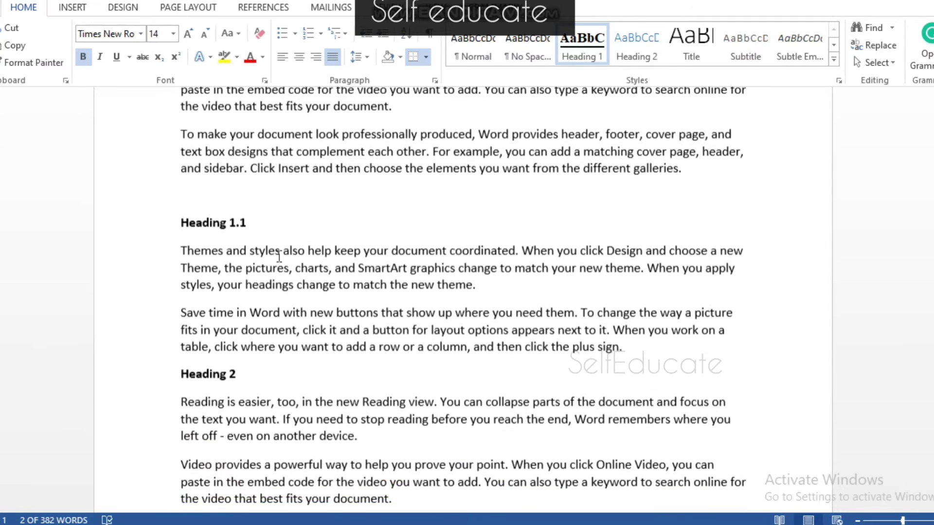
Apply the built-in Heading 2 style to the 'Heading 1.1' line and bring up its style options
left_click(163, 224)
scroll(278, 224, "up", 2)
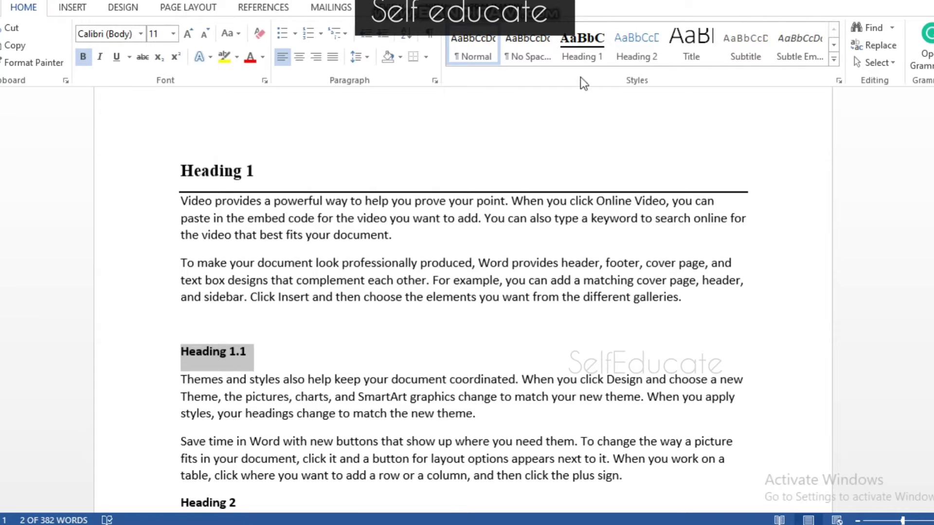
left_click(637, 47)
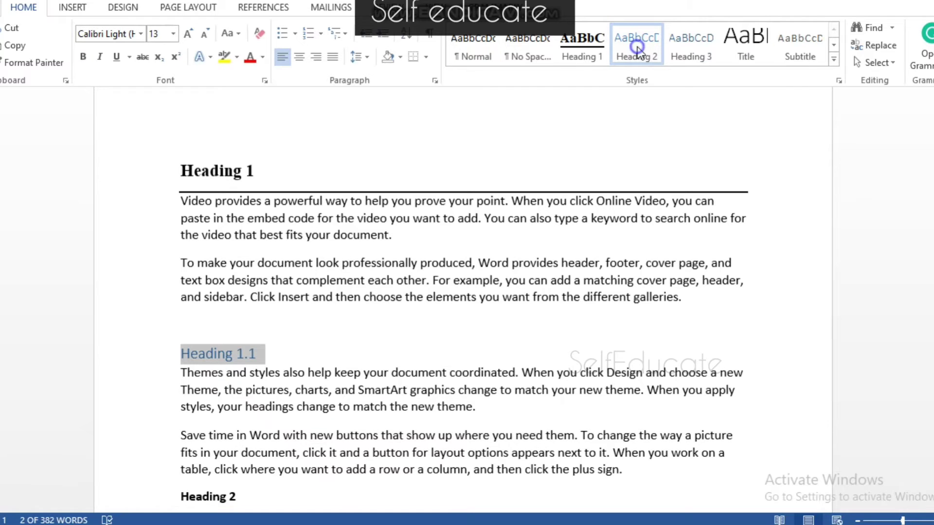
right_click(637, 46)
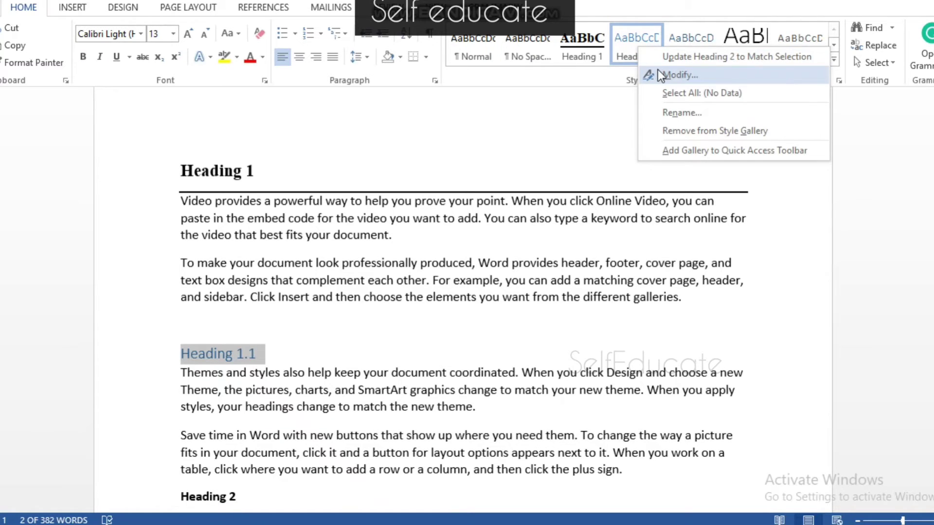
Change the Heading 2 style to Times New Roman 12 pt, Automatic colour, justified
left_click(660, 74)
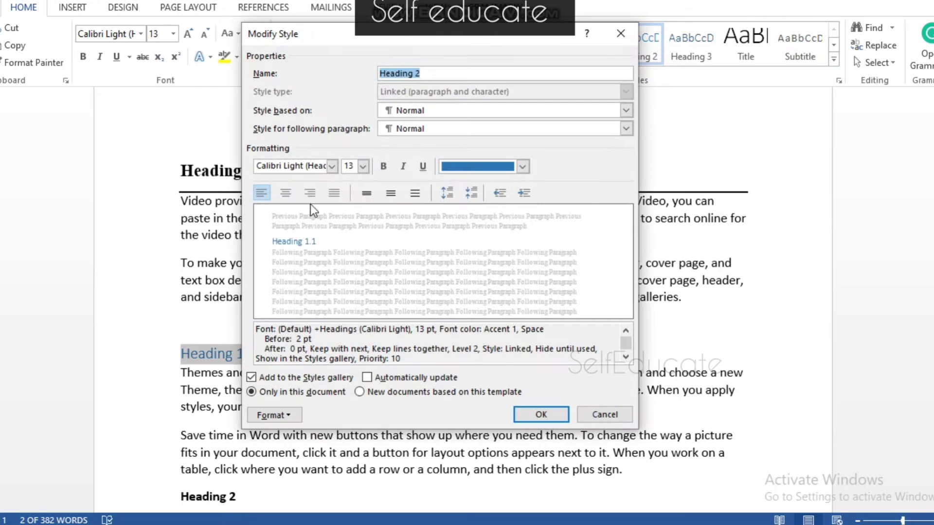
left_click(333, 166)
left_click(322, 215)
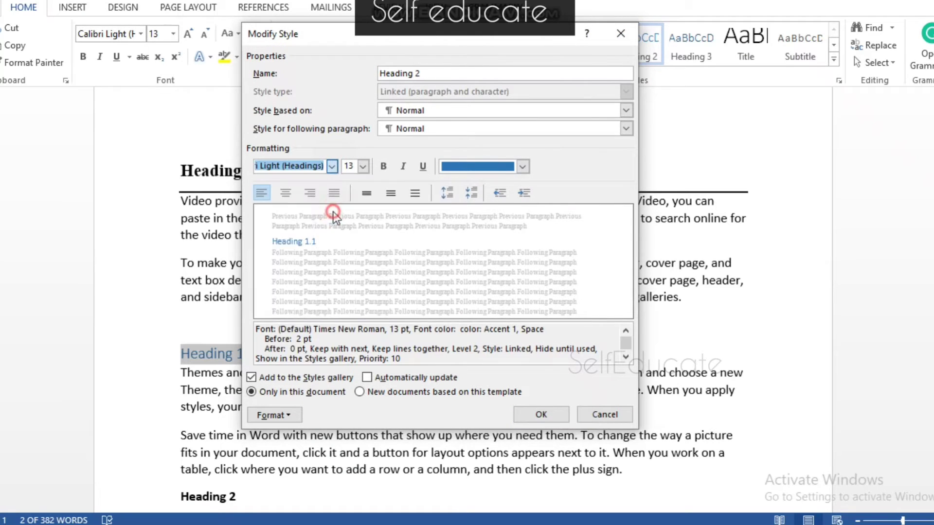
left_click(363, 166)
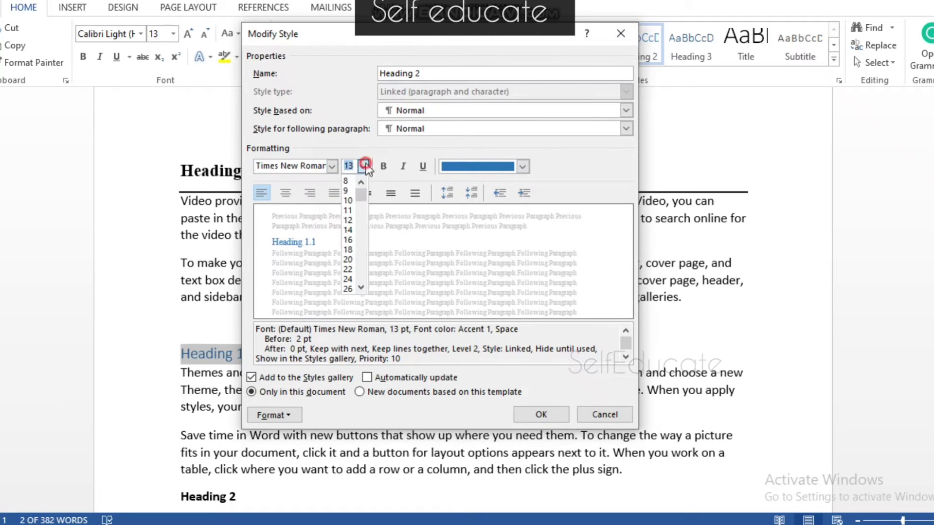
left_click(348, 221)
left_click(524, 168)
left_click(518, 181)
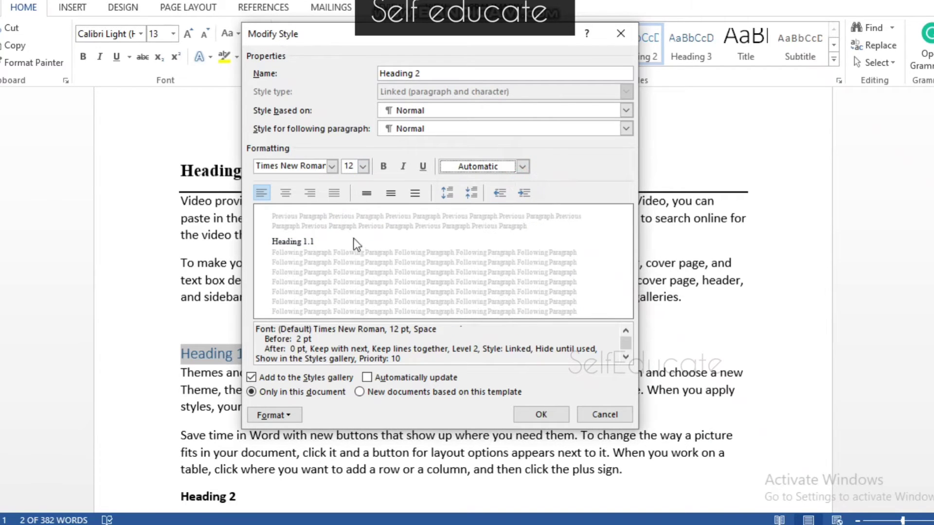
left_click(335, 192)
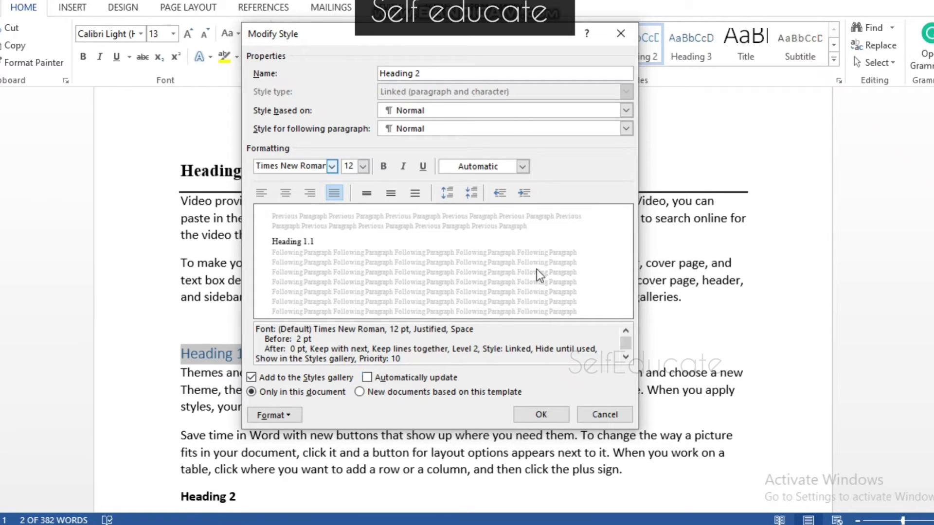
left_click(541, 415)
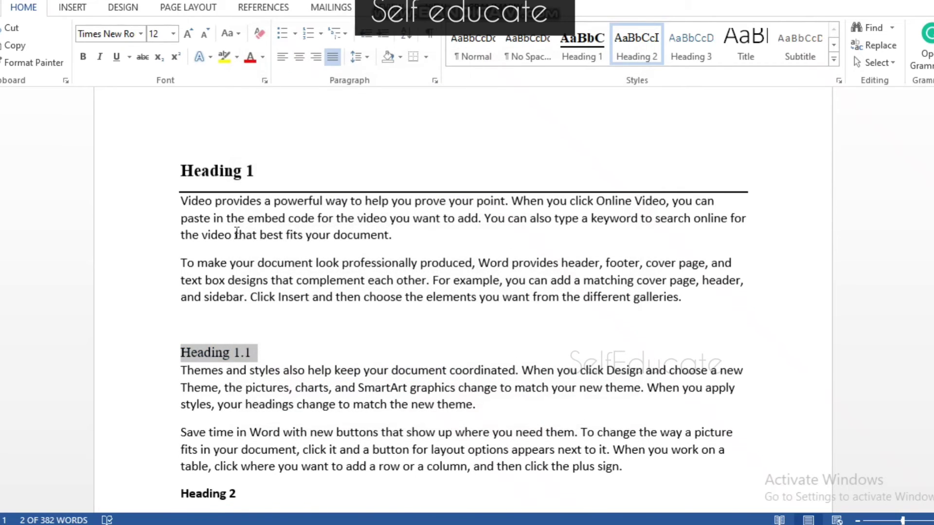
Insert an empty paragraph below 'Heading 1.1', before the Themes paragraph
scroll(193, 214, "down", 3)
left_click(182, 198)
key("Return")
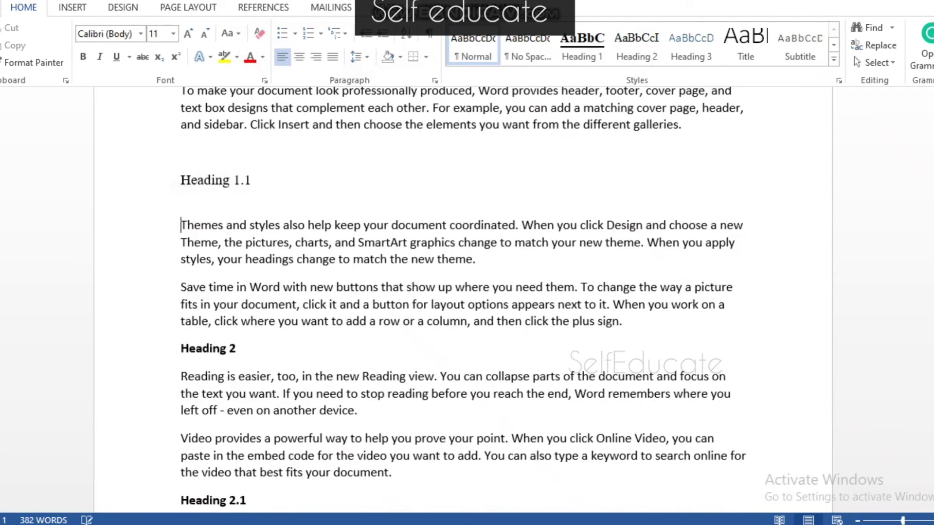
scroll(277, 279, "up", 2)
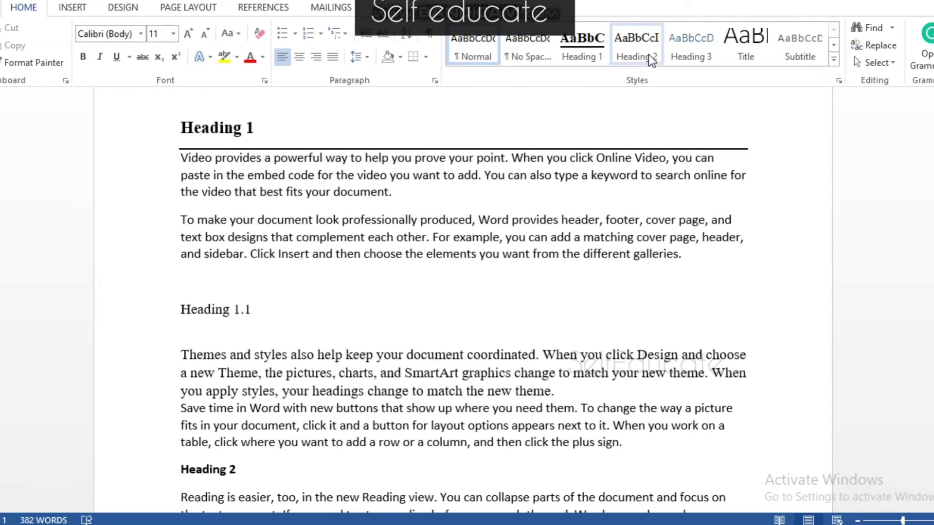
Give the 'Heading 2' line the Heading 1 style and add an empty line before the Reading paragraph
scroll(529, 208, "down", 4)
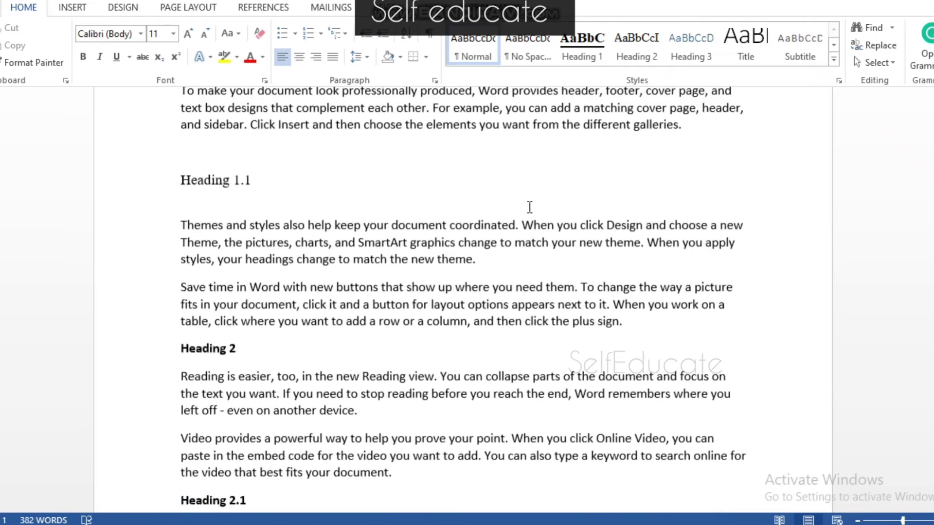
scroll(482, 210, "down", 1)
left_click(157, 227)
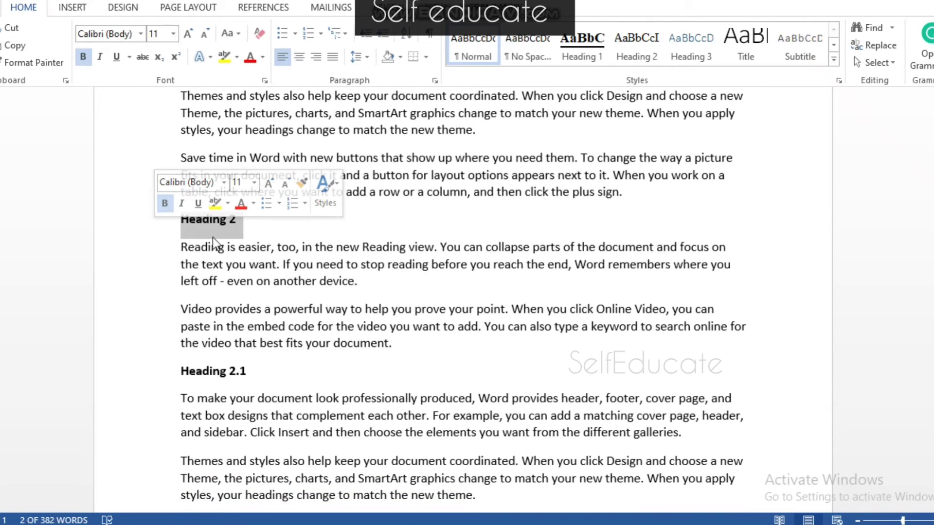
scroll(312, 211, "up", 4)
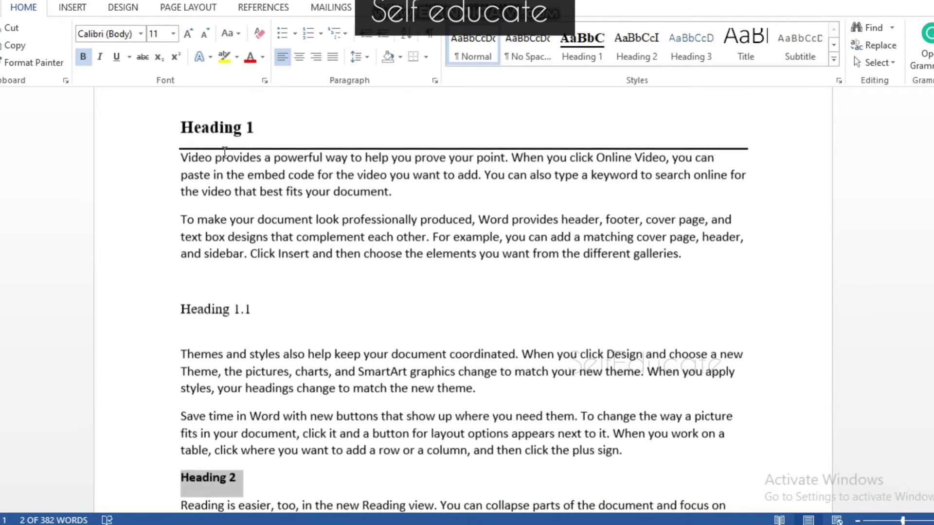
scroll(280, 460, "down", 2)
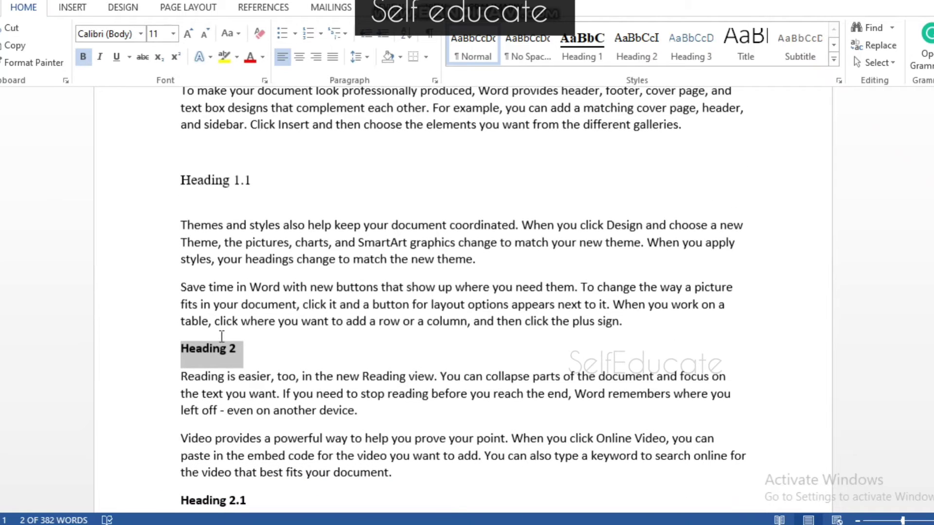
left_click(589, 41)
scroll(211, 267, "down", 3)
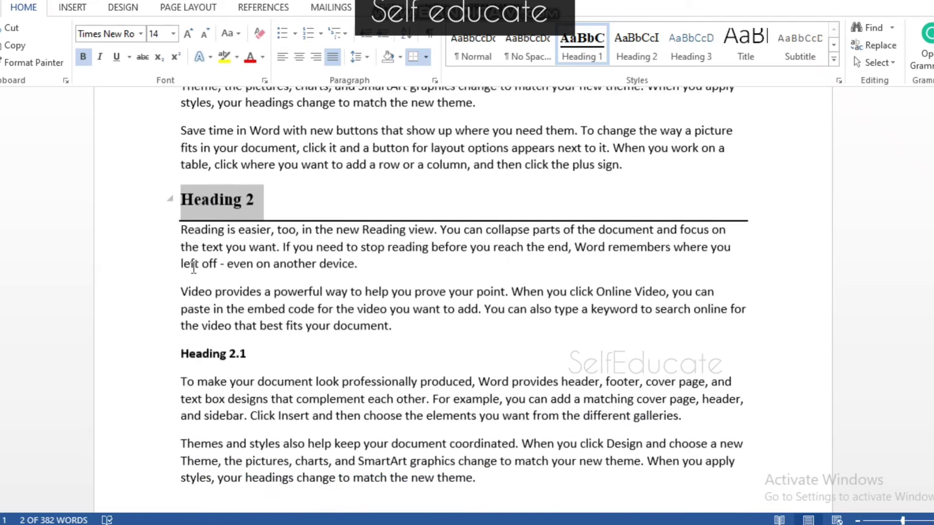
left_click(181, 214)
key("Return")
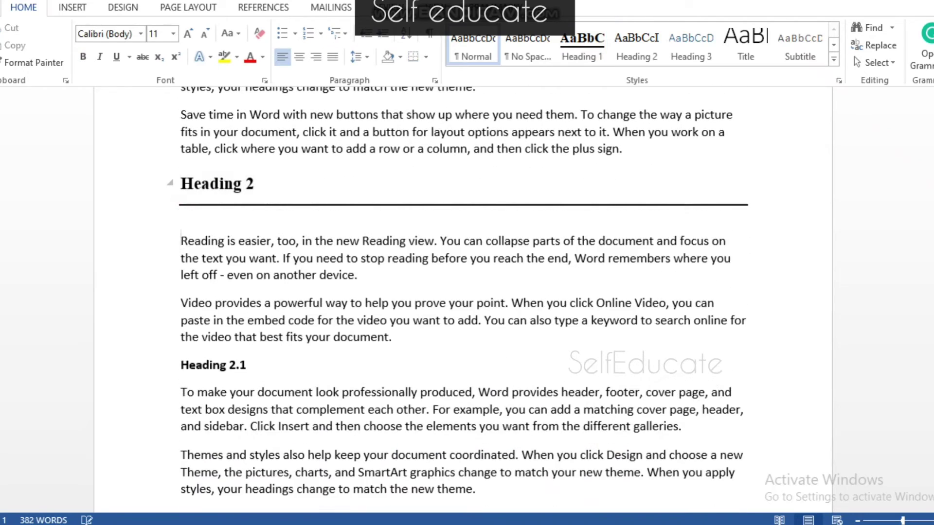
Give 'Heading 2.1' the Heading 2 style and add an empty line before the To make paragraph
scroll(246, 236, "up", 5)
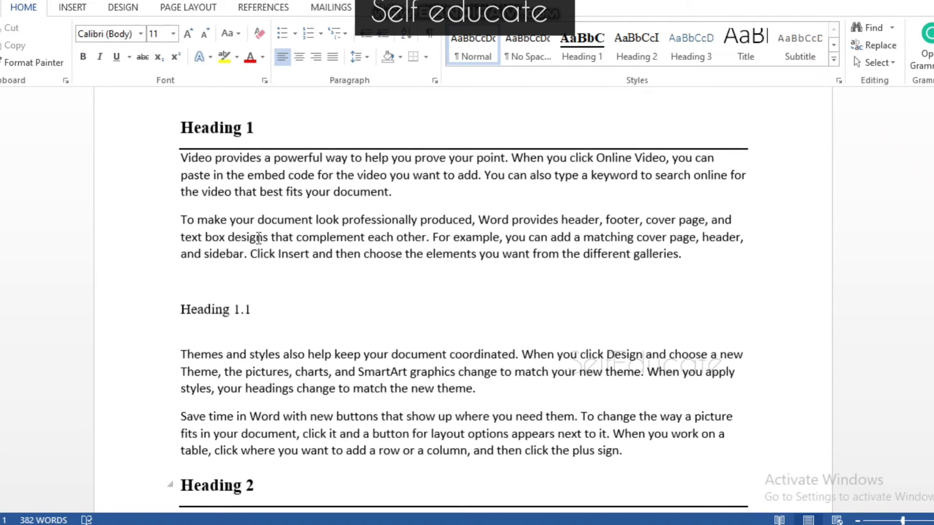
scroll(257, 240, "down", 7)
left_click_drag(266, 236, 159, 235)
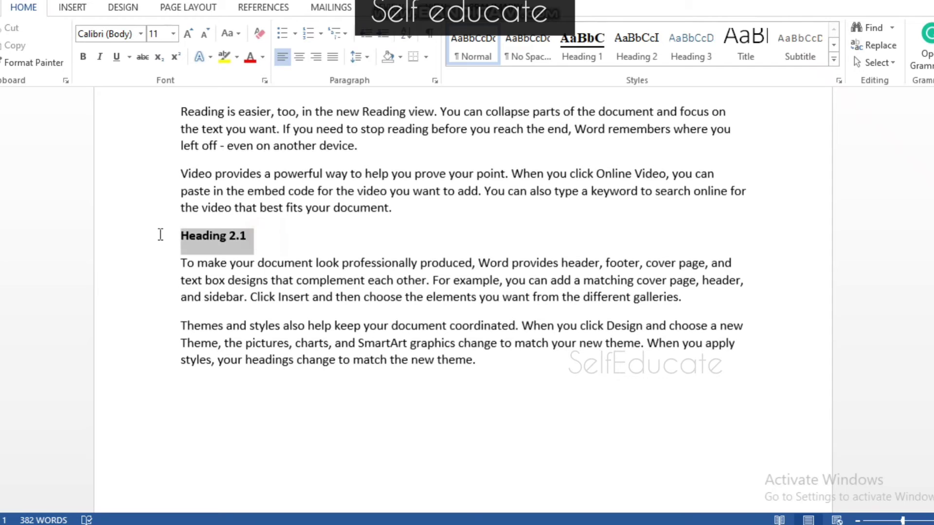
scroll(210, 173, "up", 2)
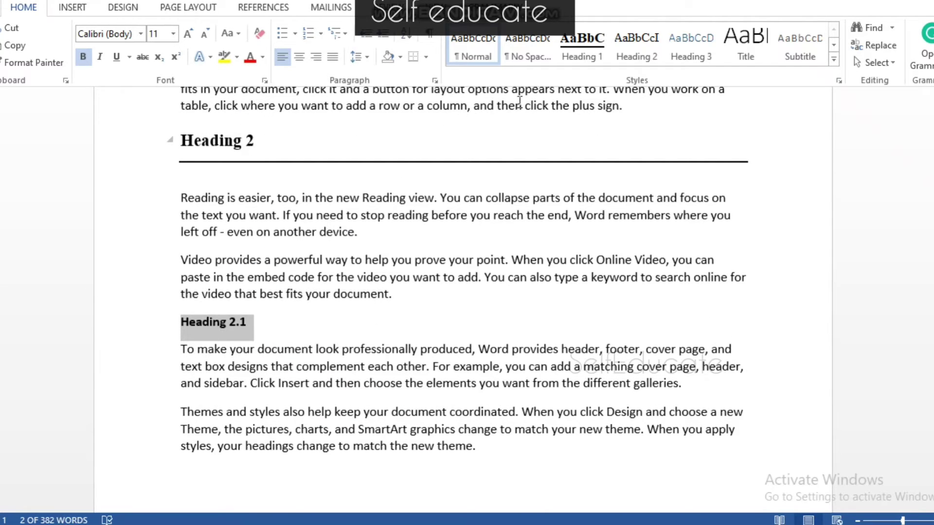
left_click(635, 36)
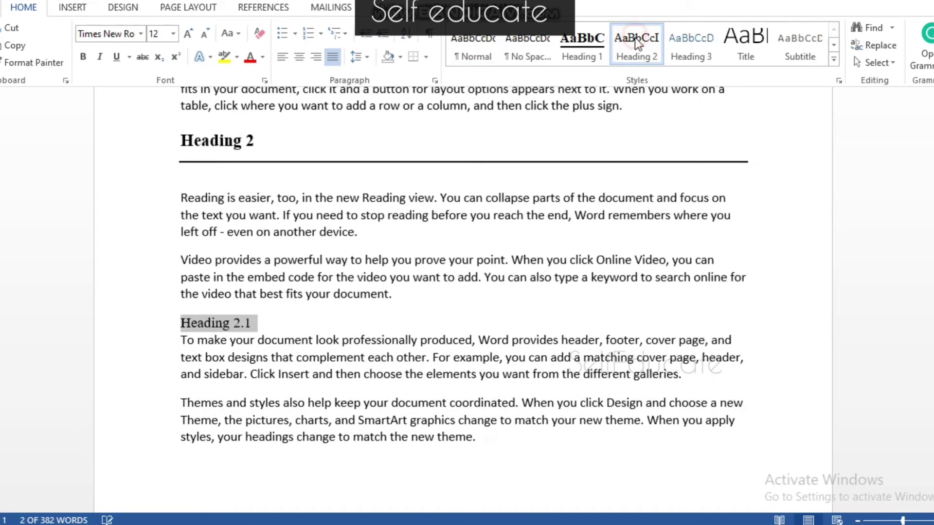
left_click(181, 341)
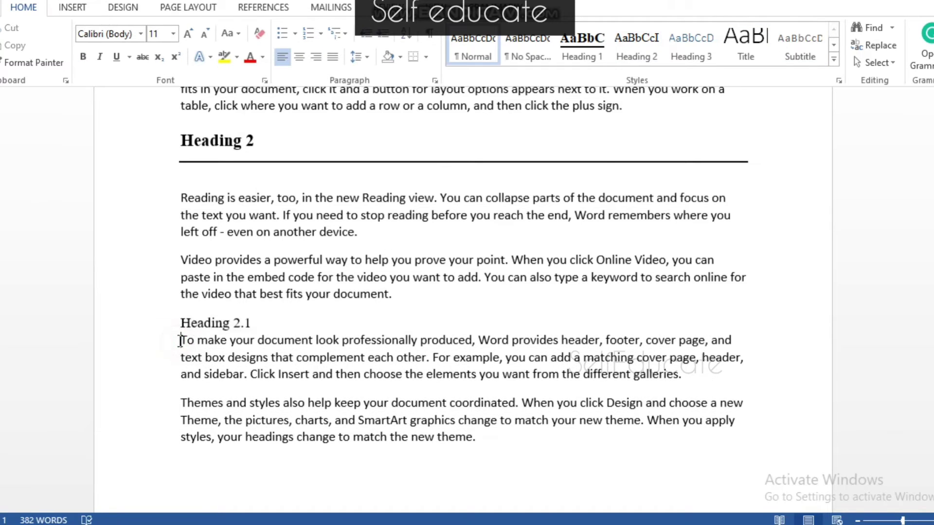
key("Return")
scroll(366, 352, "up", 7)
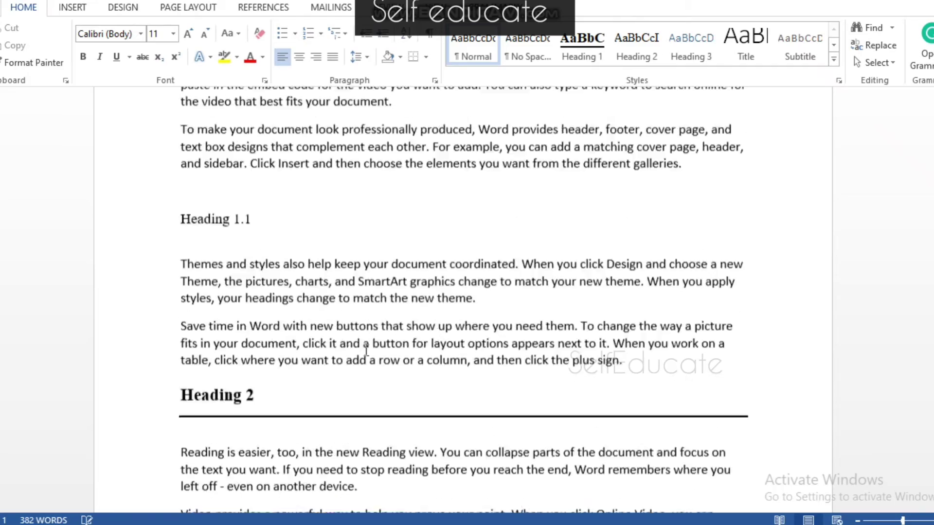
scroll(336, 217, "down", 6)
scroll(330, 250, "down", 3)
scroll(327, 278, "up", 10)
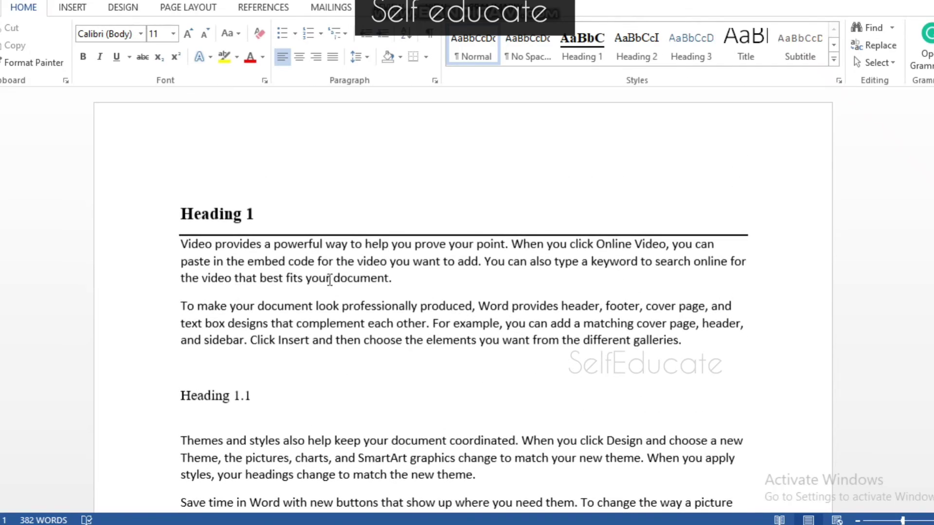
Insert a page break before 'Heading 1' to create a blank first page
left_click(181, 215)
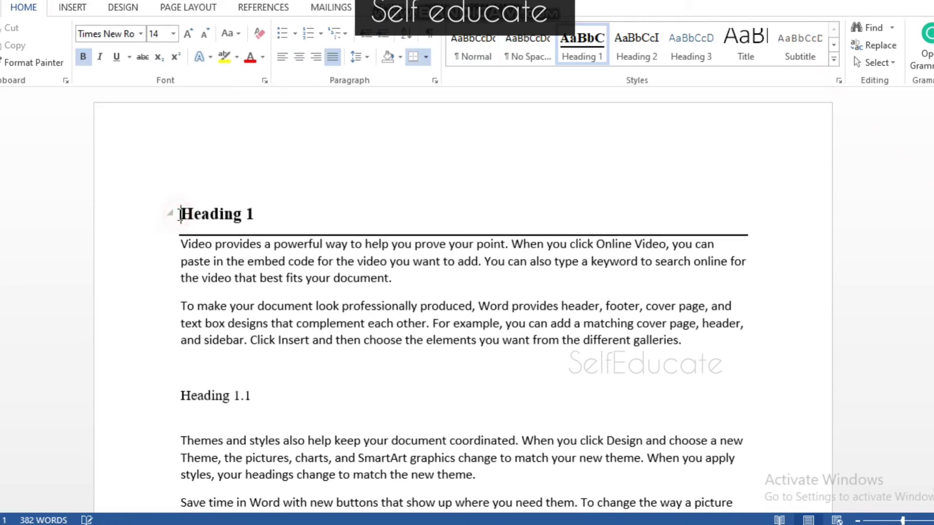
left_click(72, 7)
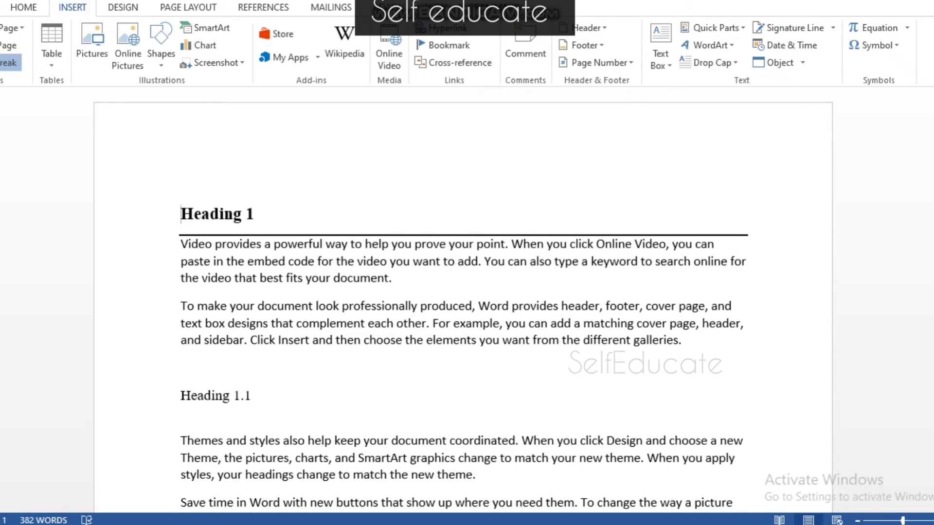
left_click(10, 62)
scroll(282, 296, "up", 3)
scroll(213, 209, "up", 2)
Type the title 'Table of Contents' on the new page with an empty line below
left_click(216, 200)
type("Table of Conet")
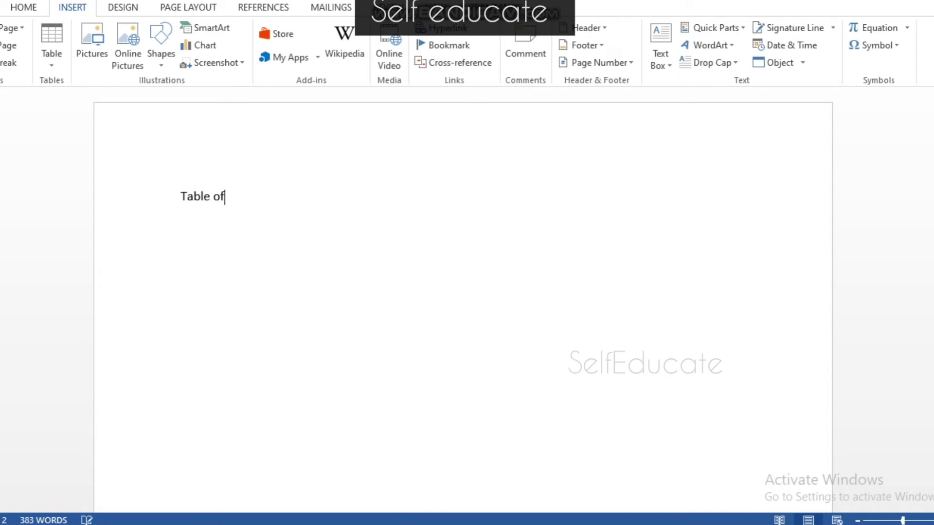
key("BackSpace")
key("BackSpace")
type("tents")
key("Return")
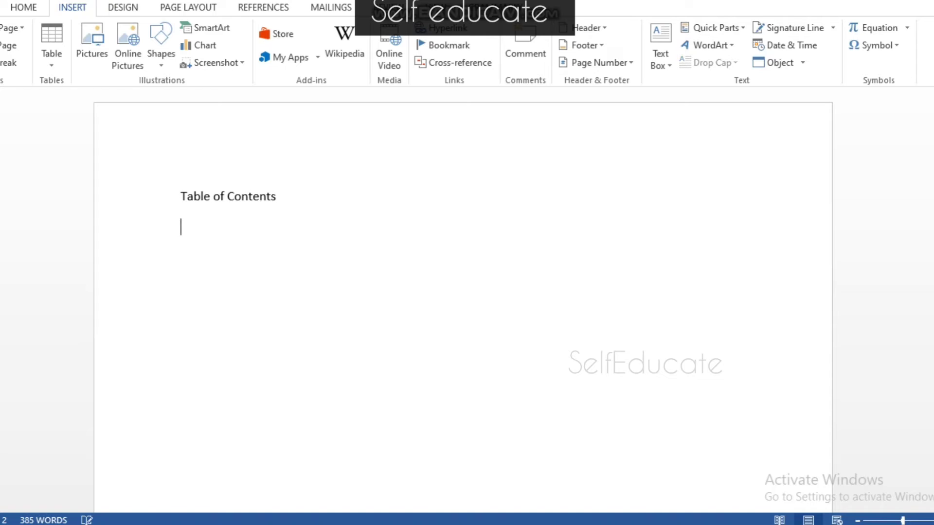
left_click(291, 7)
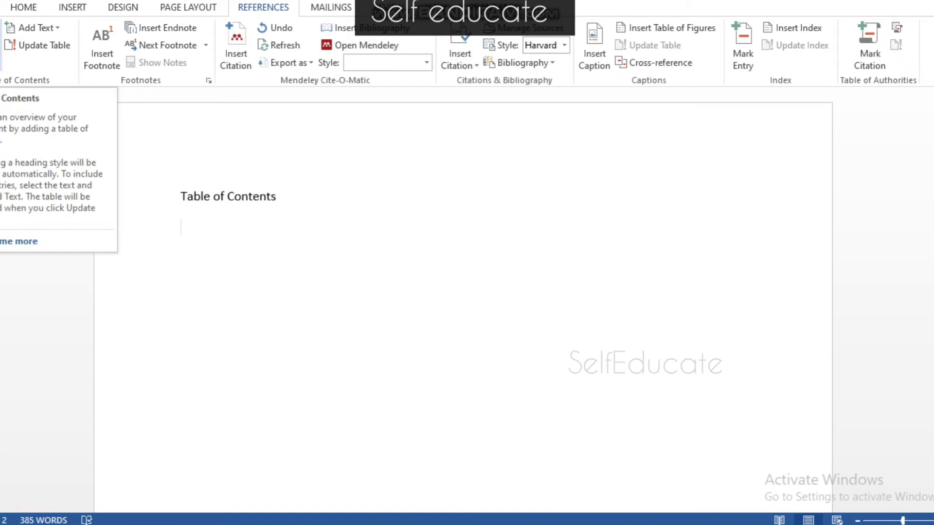
Open the Table of Contents menu on the References tab
left_click(1, 49)
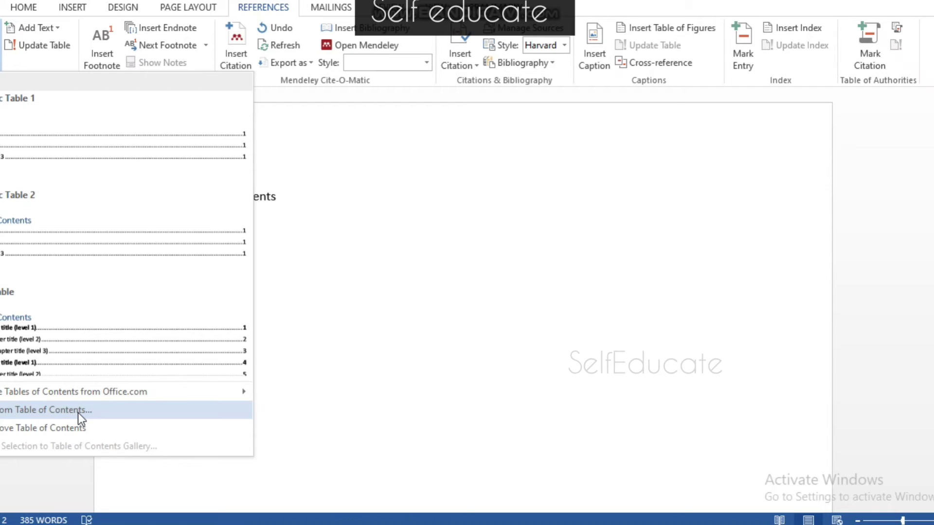
left_click(20, 411)
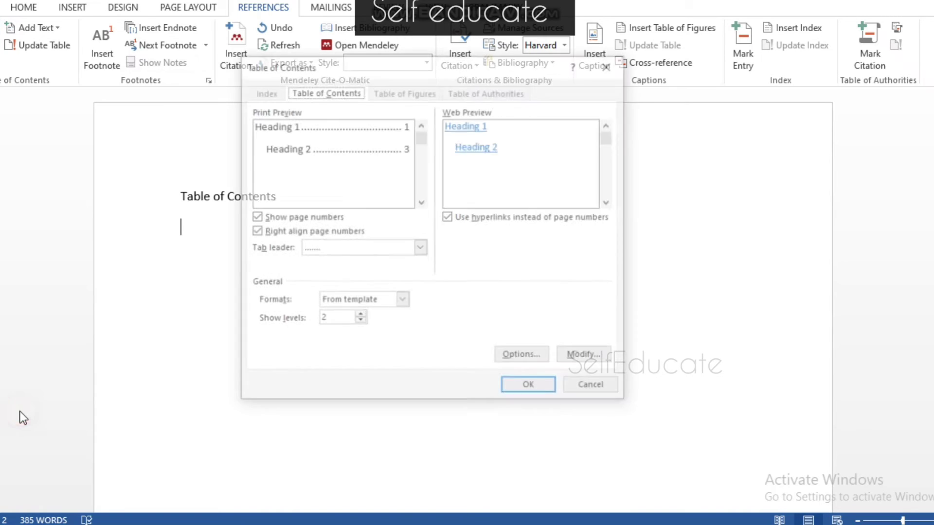
left_click_drag(419, 65, 435, 89)
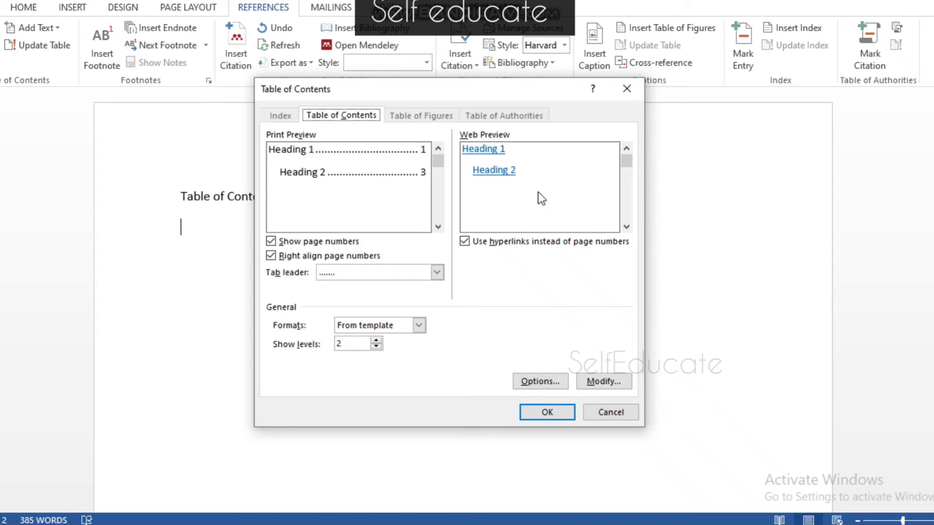
left_click(464, 240)
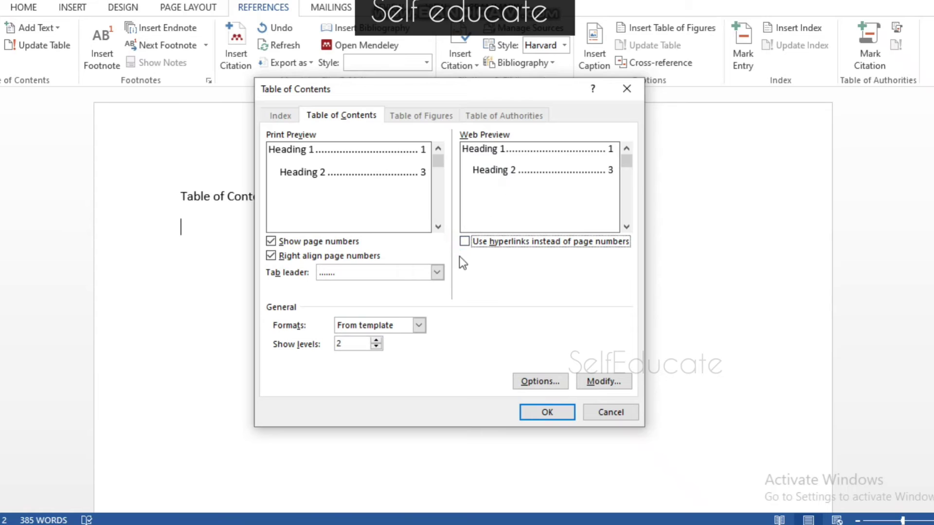
left_click(464, 241)
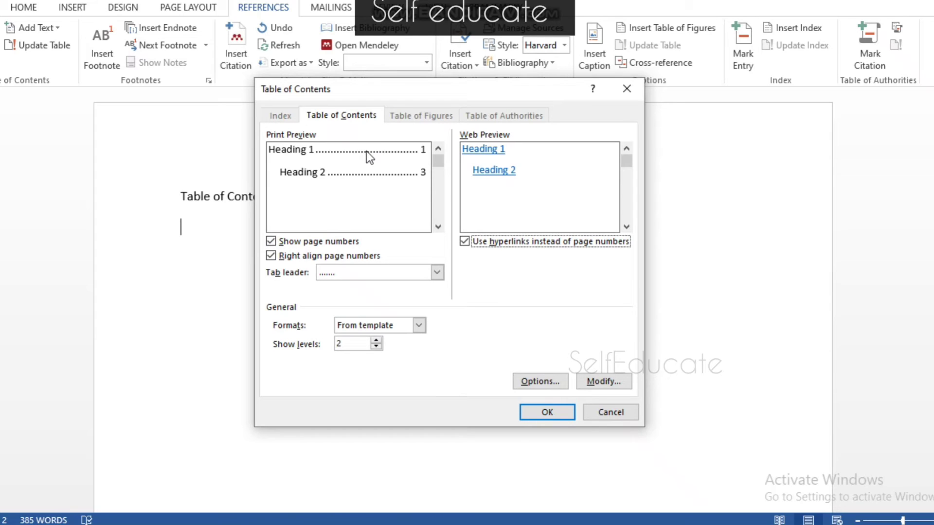
left_click(271, 241)
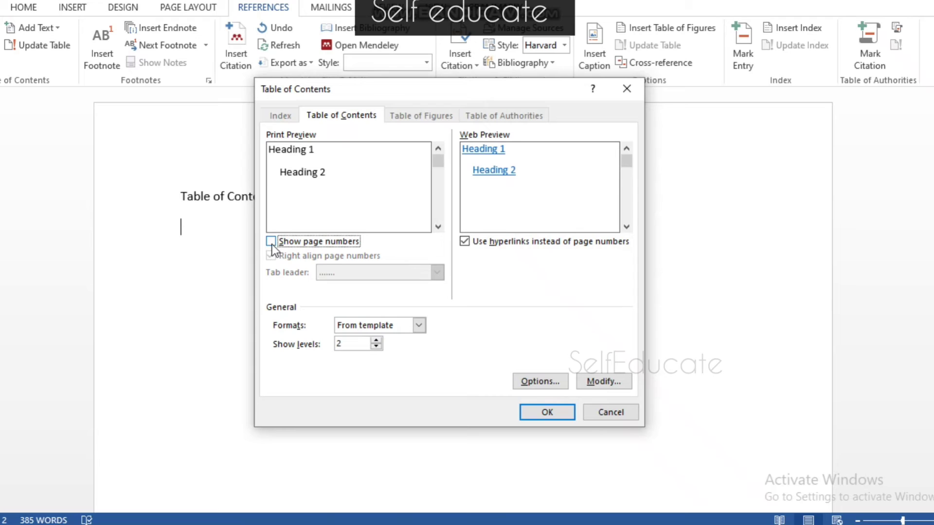
left_click(271, 242)
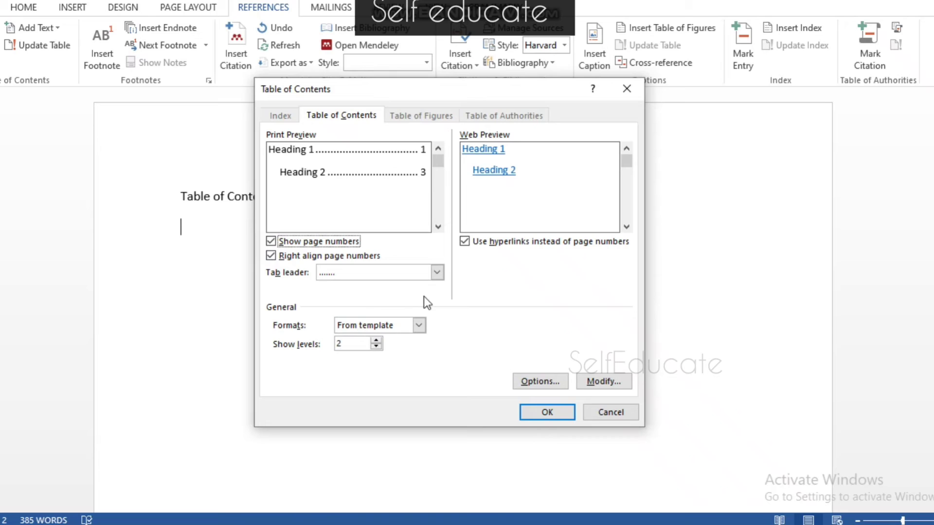
Try none, dashed and underscore tab leaders, then settle on the dotted leader
left_click(437, 273)
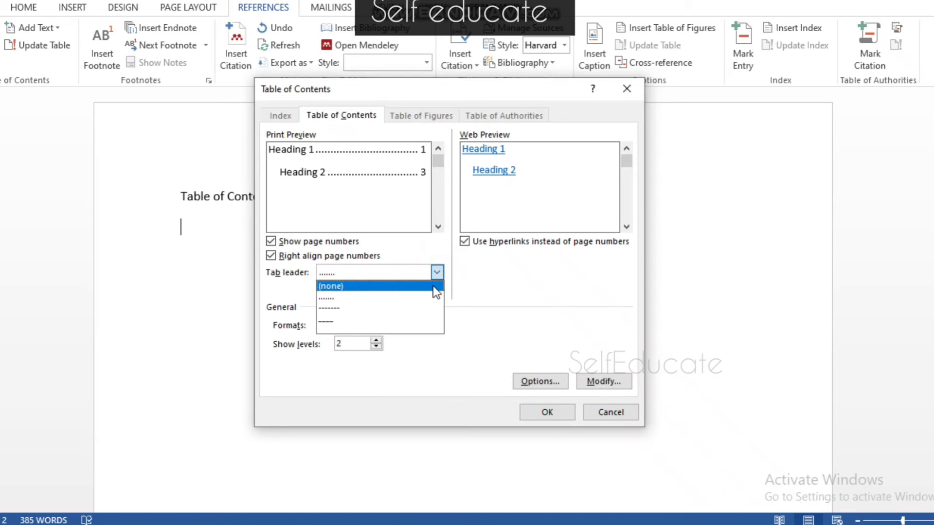
left_click(433, 285)
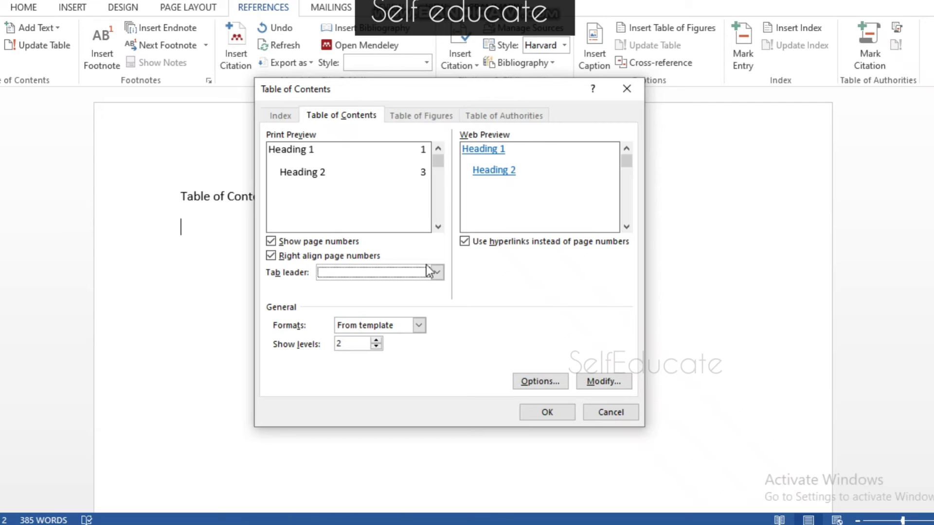
left_click(437, 273)
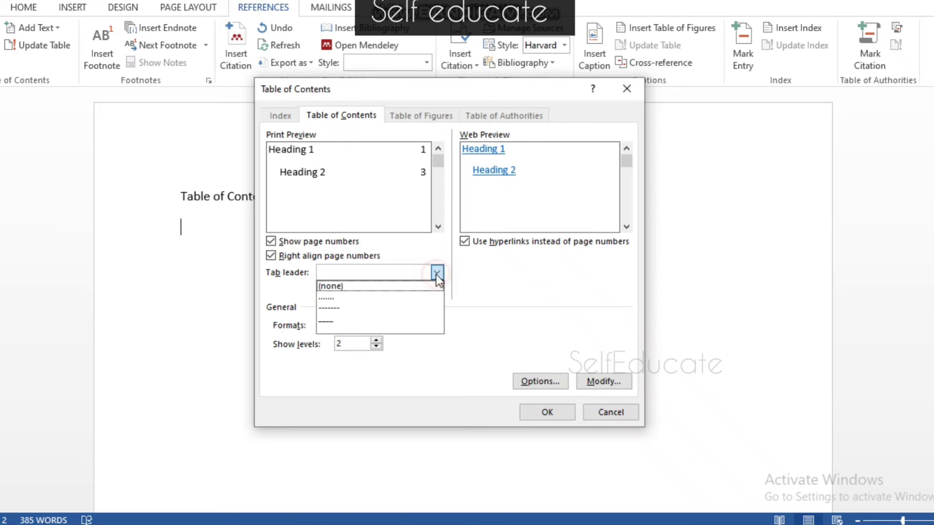
left_click(368, 303)
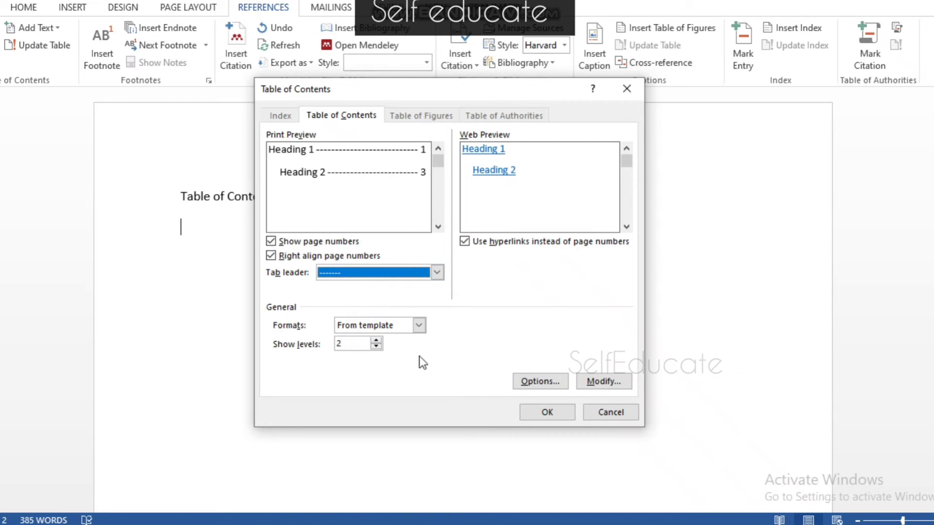
left_click(437, 273)
left_click(384, 319)
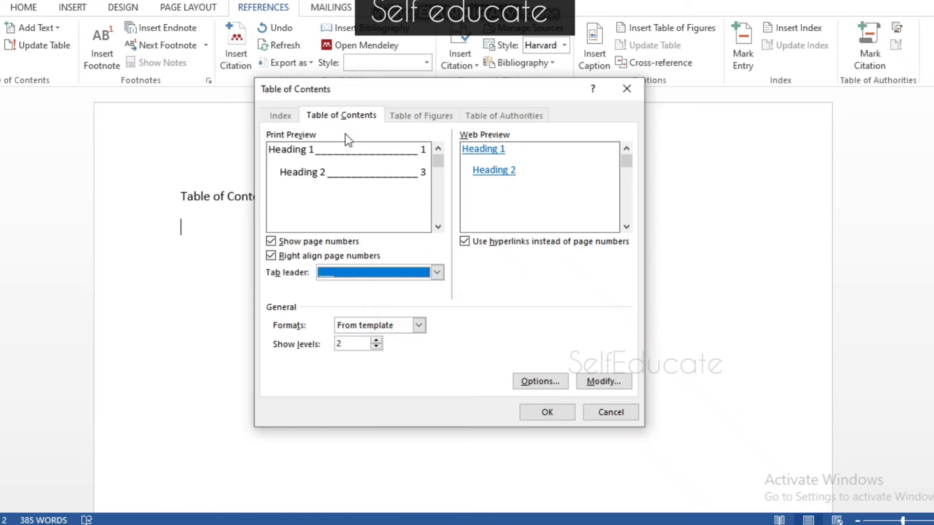
left_click(437, 272)
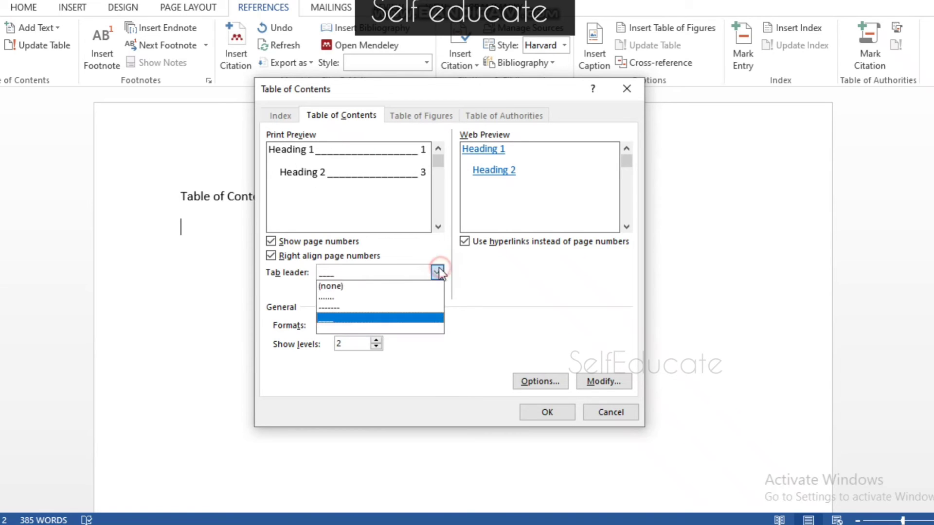
left_click(402, 298)
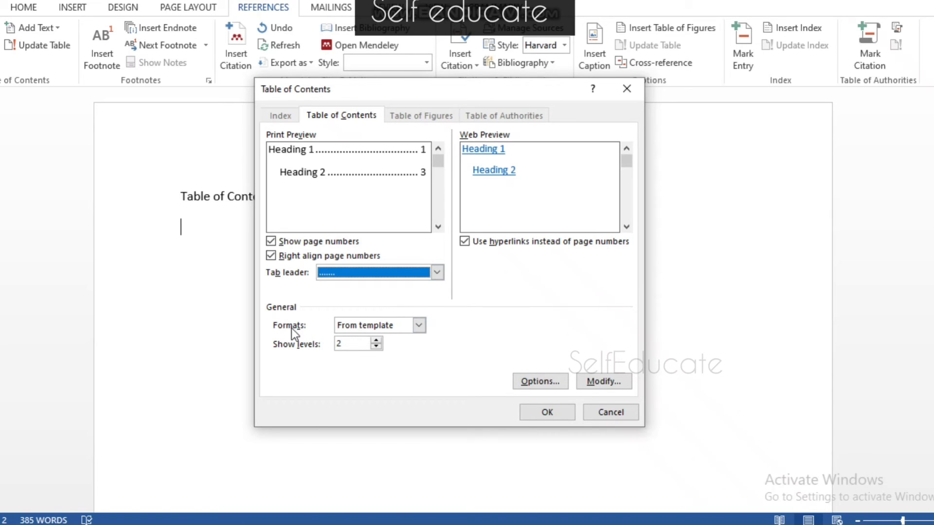
left_click(419, 326)
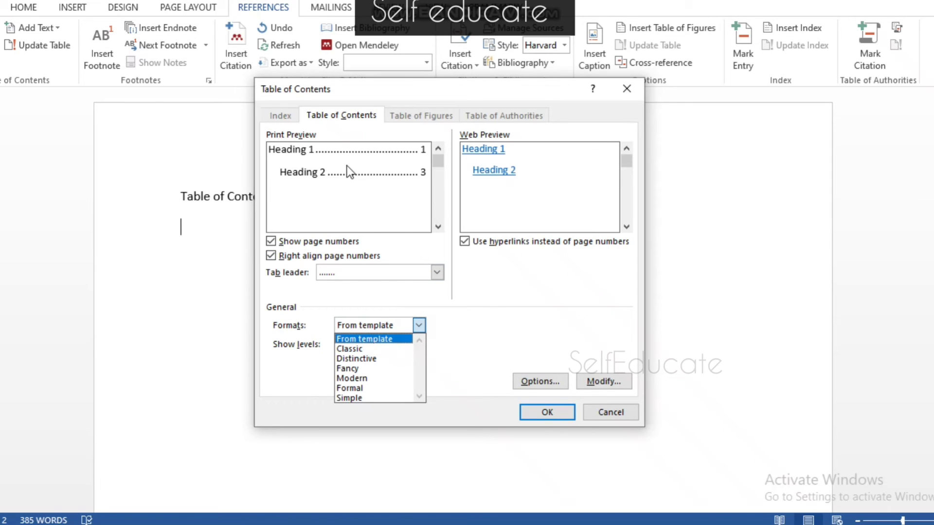
left_click(345, 348)
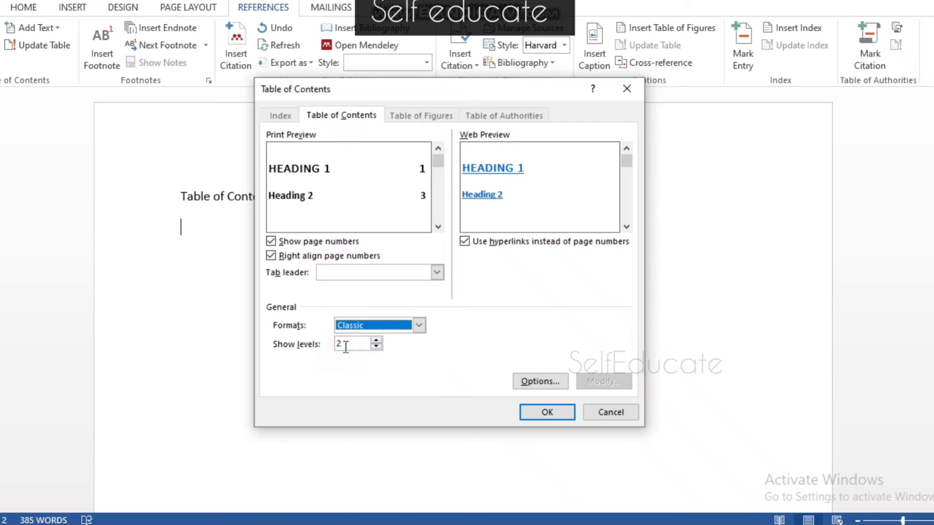
left_click(418, 326)
left_click(378, 358)
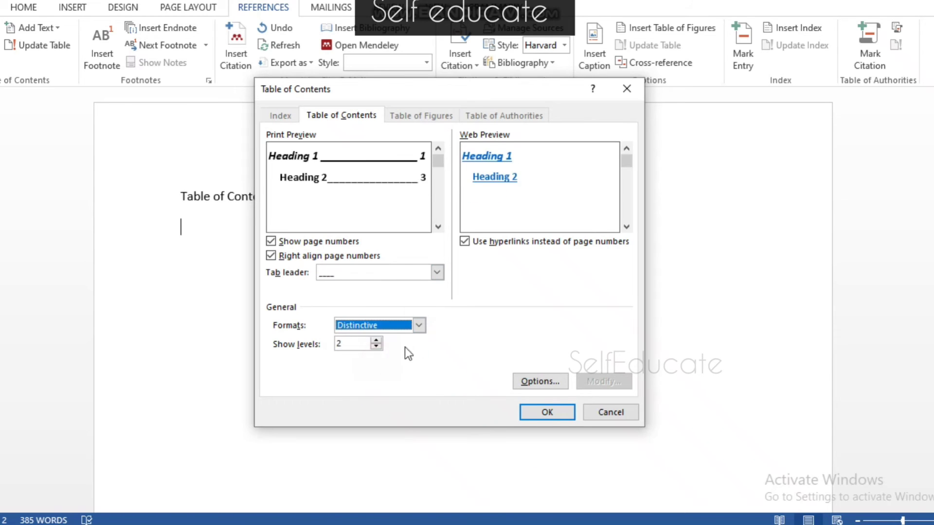
left_click(419, 326)
left_click(383, 368)
left_click(418, 325)
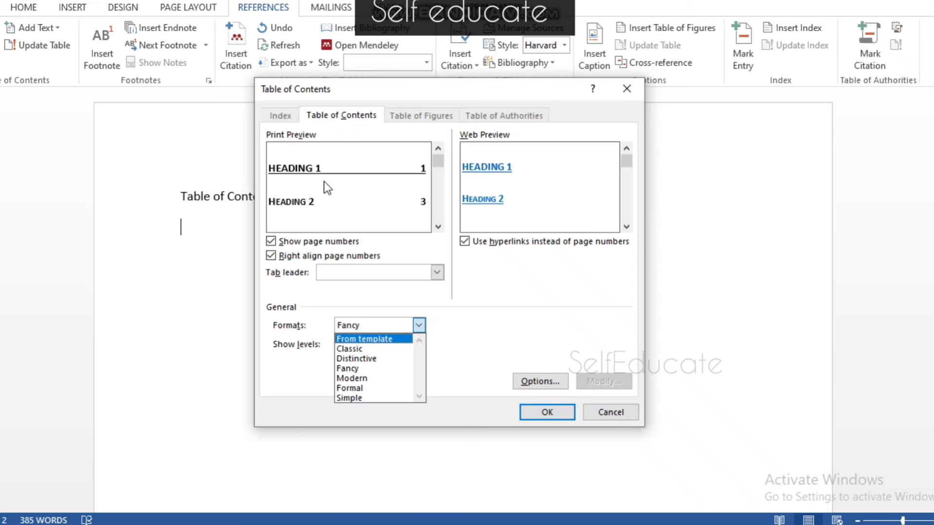
left_click(365, 350)
left_click(417, 325)
left_click(393, 344)
left_click(417, 325)
left_click(384, 337)
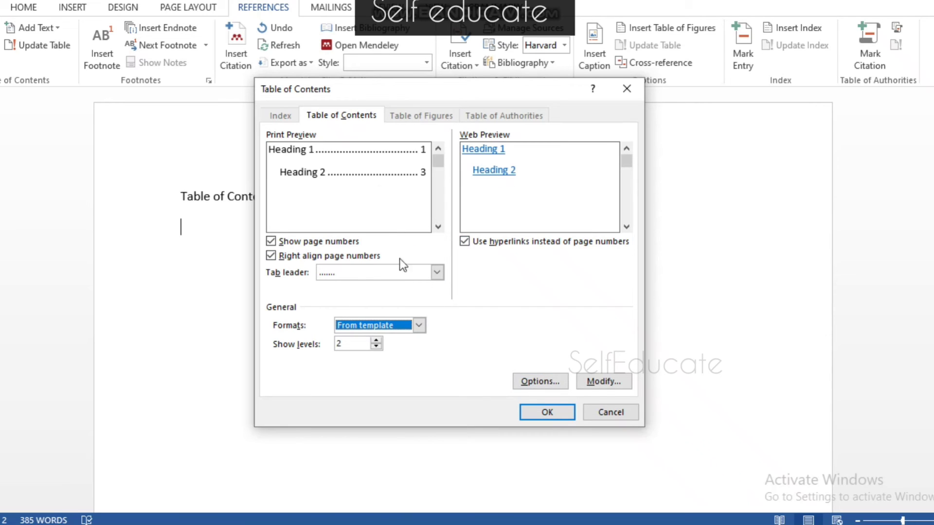
Bring up the list of TOC styles and move it aside to reveal the preview
left_click(603, 382)
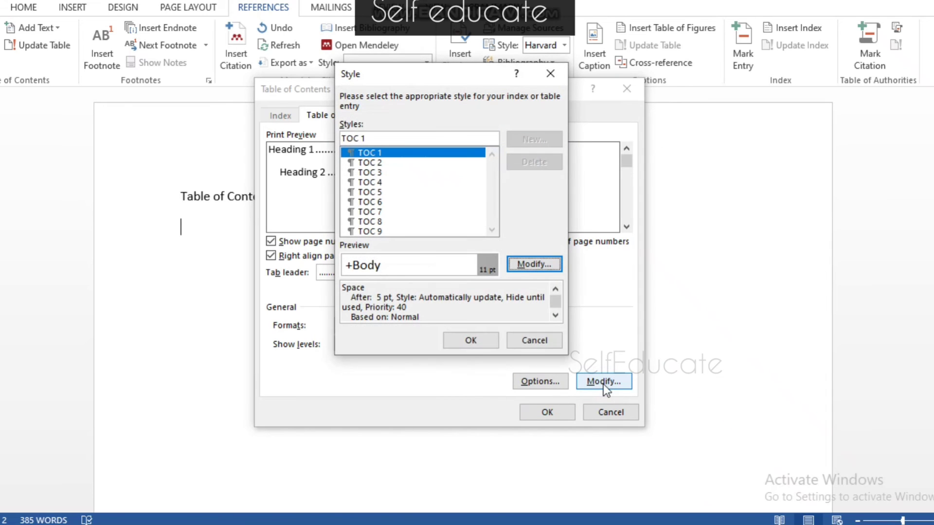
left_click_drag(384, 68, 367, 104)
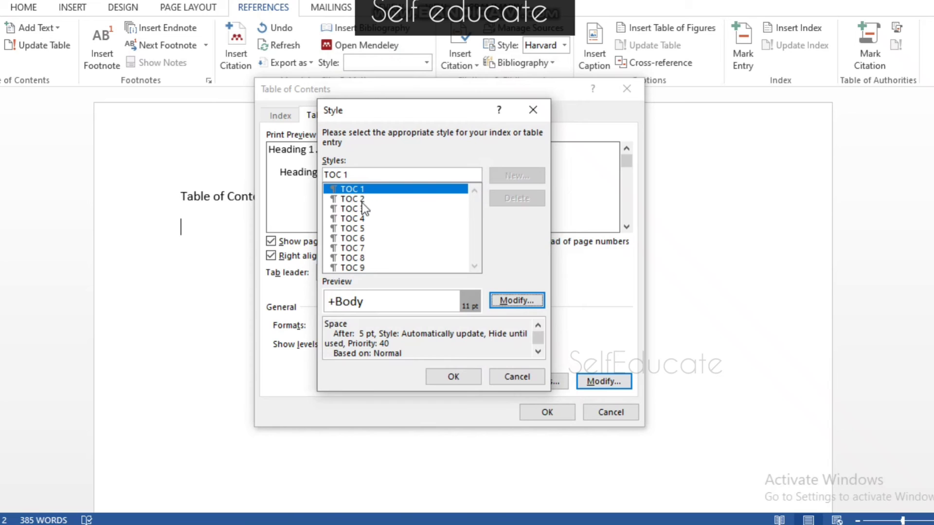
left_click_drag(387, 111, 485, 90)
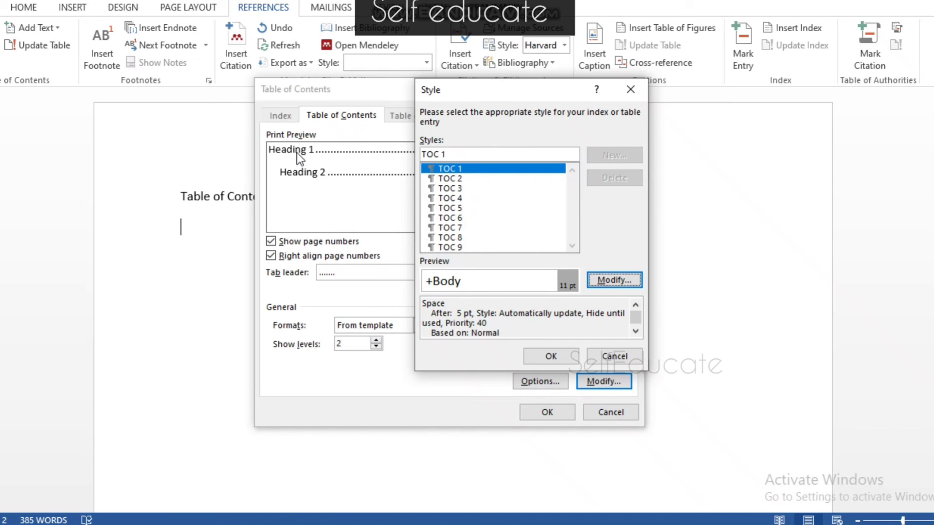
Make TOC 1 Times New Roman, 14 pt, bold and justified, then select TOC 2
left_click(623, 280)
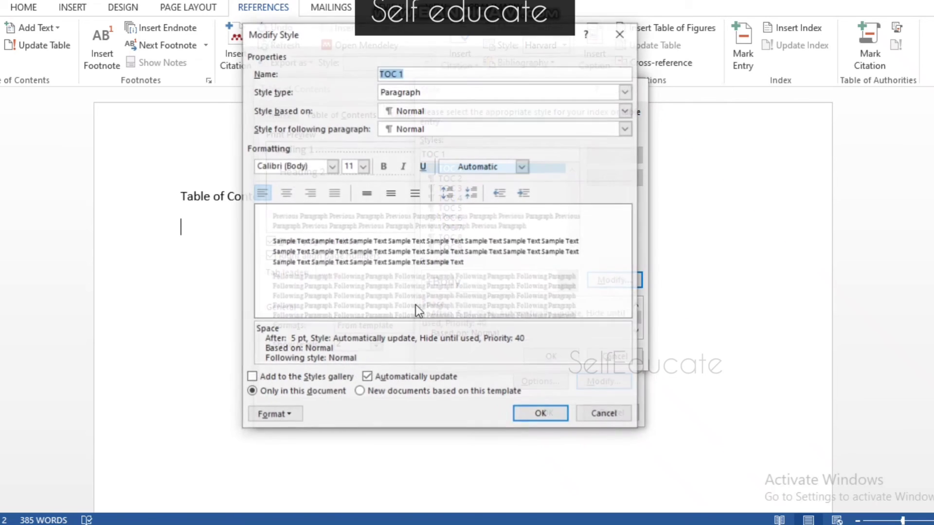
left_click(331, 166)
left_click(311, 214)
left_click(362, 166)
left_click(348, 231)
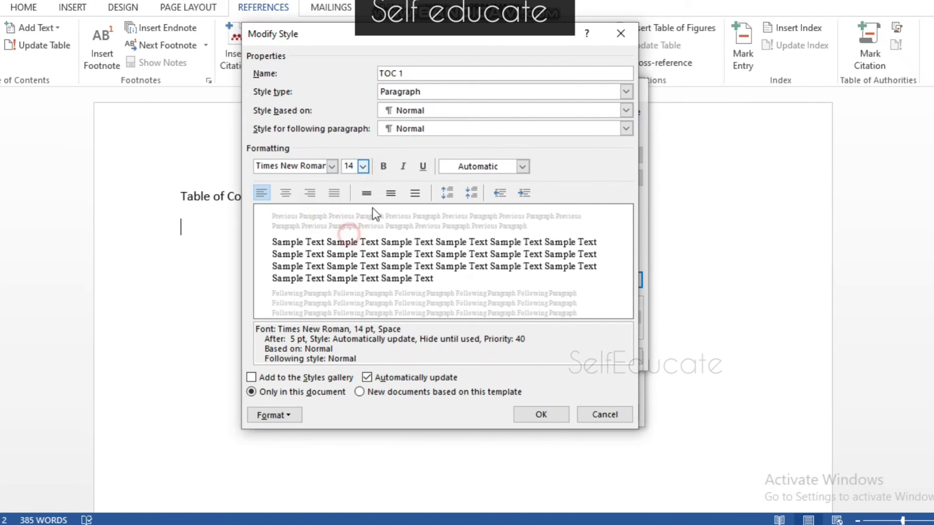
left_click(383, 166)
left_click(333, 193)
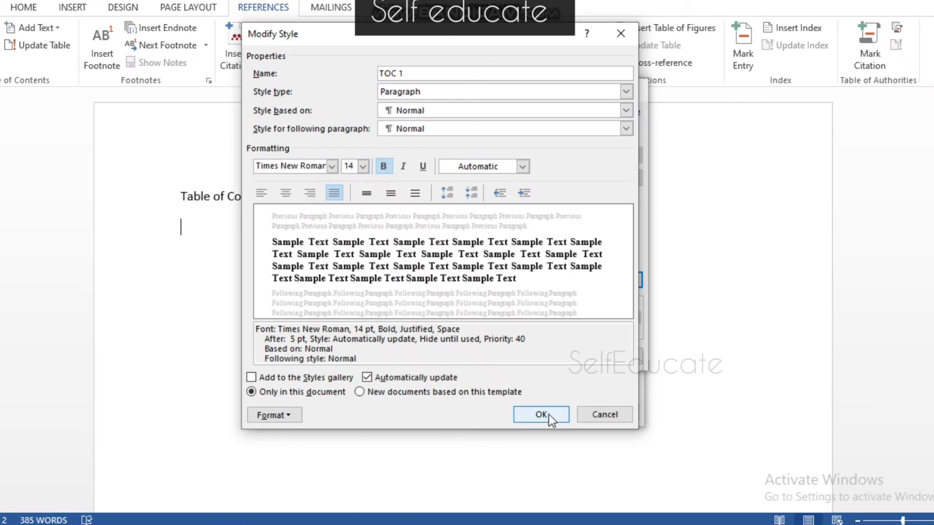
left_click(547, 414)
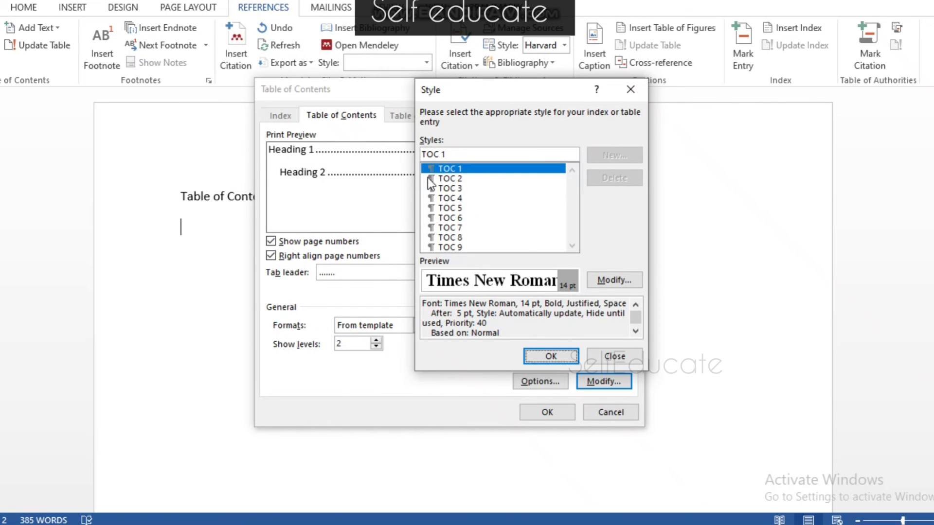
left_click(431, 179)
Give TOC 2 Times New Roman, 12 pt, justified formatting and close the Style dialog
left_click(615, 280)
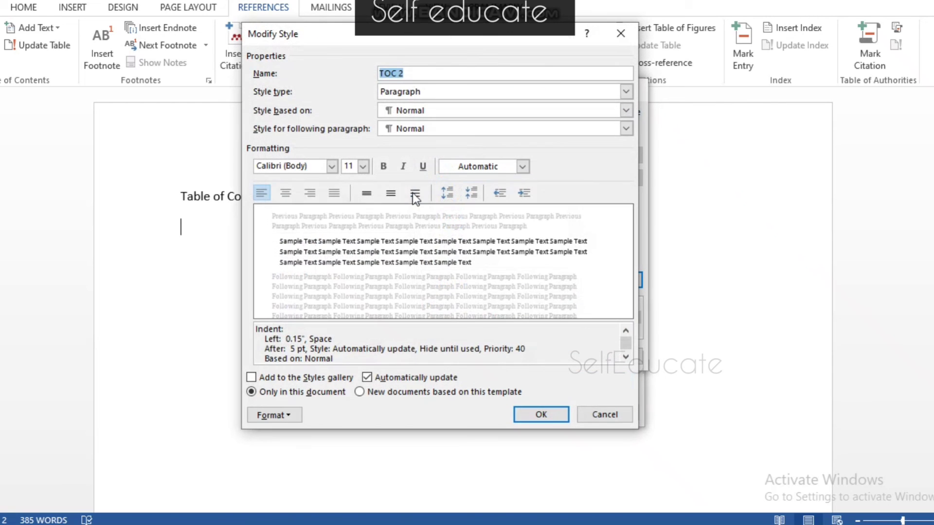
left_click(332, 167)
left_click(316, 217)
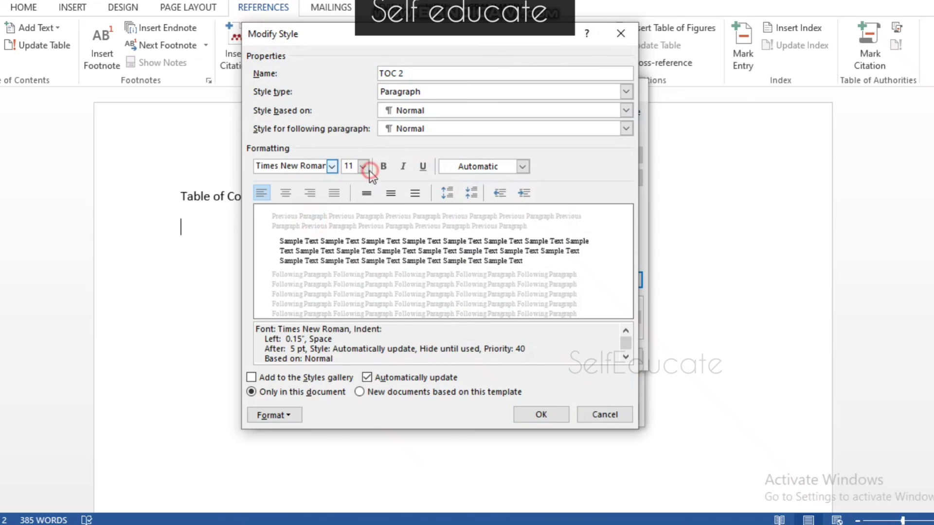
left_click(364, 166)
left_click(353, 218)
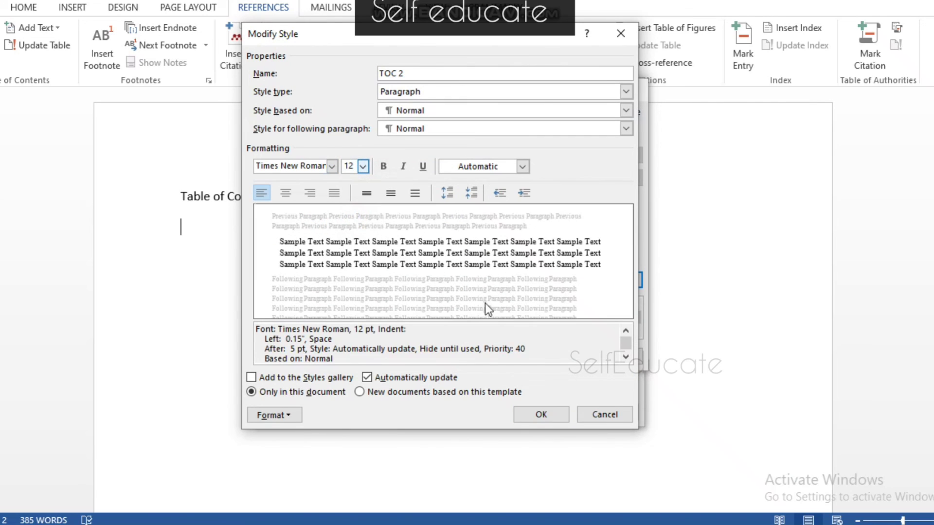
left_click(332, 193)
left_click(536, 408)
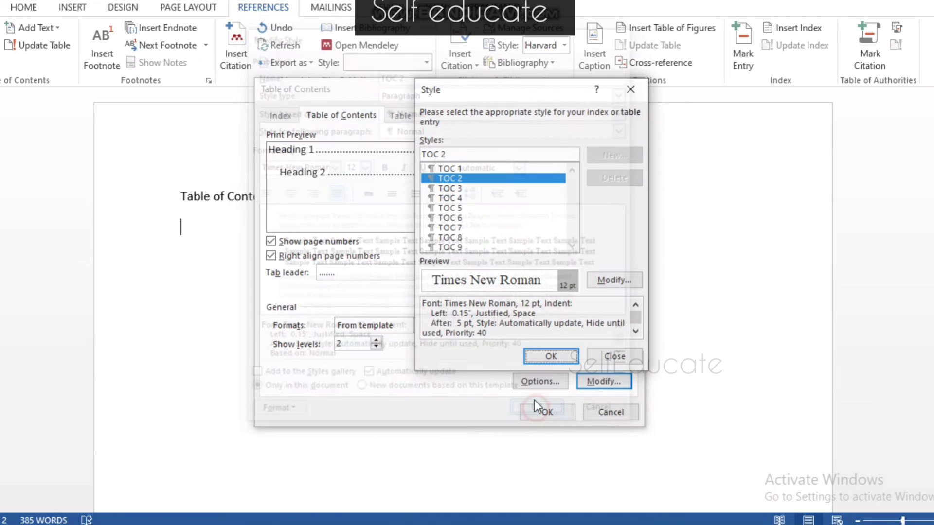
left_click(575, 361)
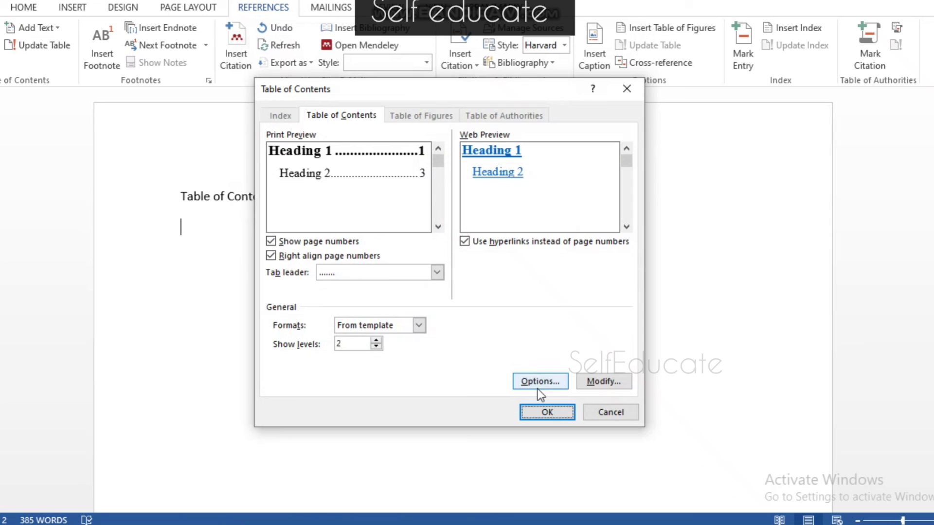
Insert the dotted-leader contents listing Heading 1, 1.1, 2 and 2.1 into the page
left_click(550, 412)
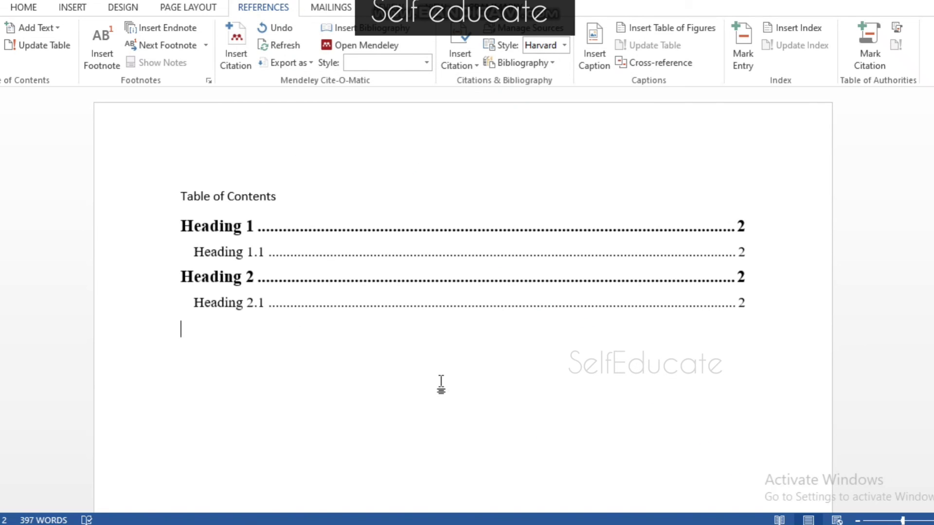